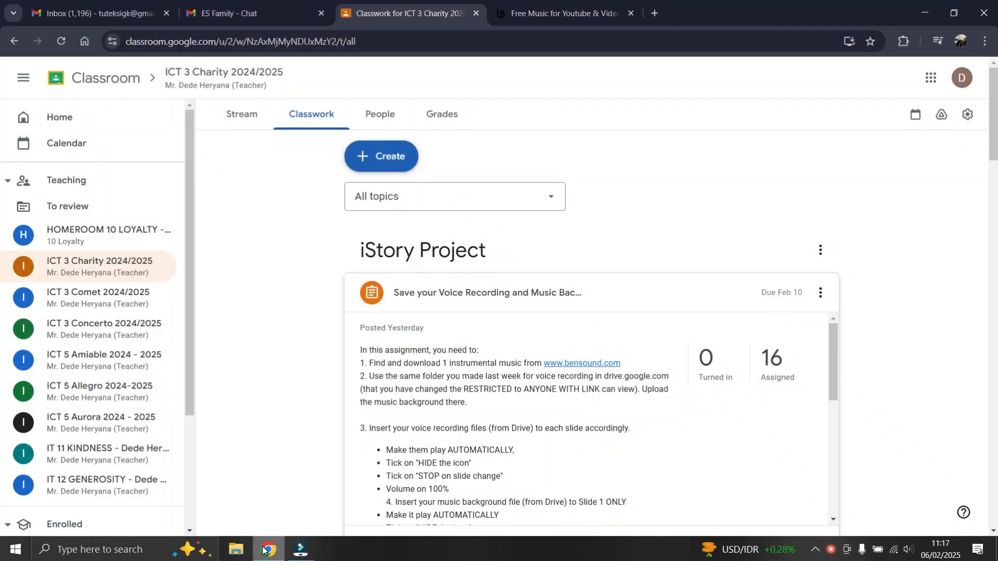
Step: Read the iStory Project assignment about saving the voice recording and background music, and open Google Drive
{"action": "scroll", "coordinate": [420, 207], "scroll_direction": "down", "scroll_amount": 3}
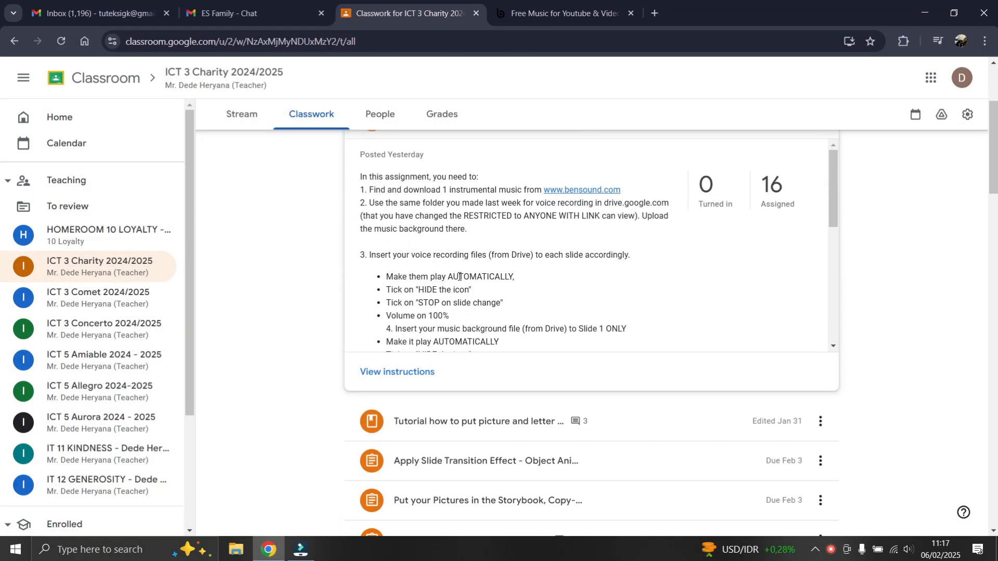
{"action": "scroll", "coordinate": [420, 273], "scroll_direction": "down", "scroll_amount": 3}
{"action": "scroll", "coordinate": [419, 245], "scroll_direction": "up", "scroll_amount": 3}
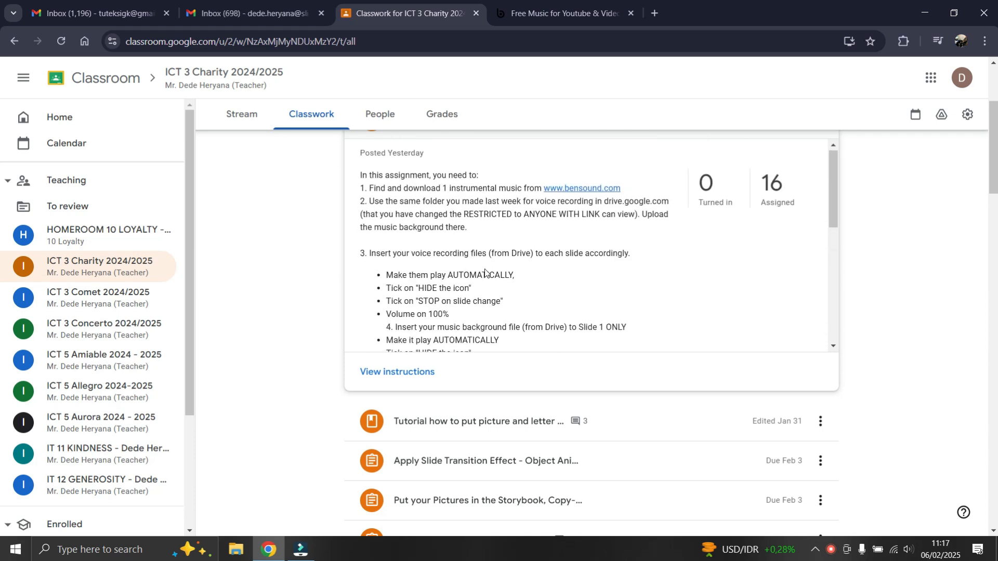
{"action": "scroll", "coordinate": [418, 218], "scroll_direction": "down", "scroll_amount": 2}
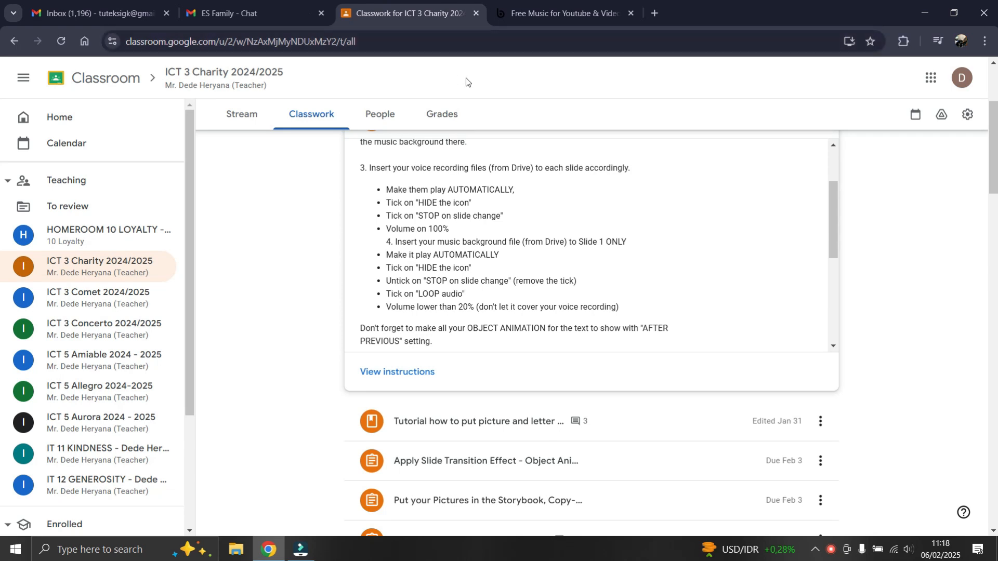
{"action": "left_click", "coordinate": [930, 81]}
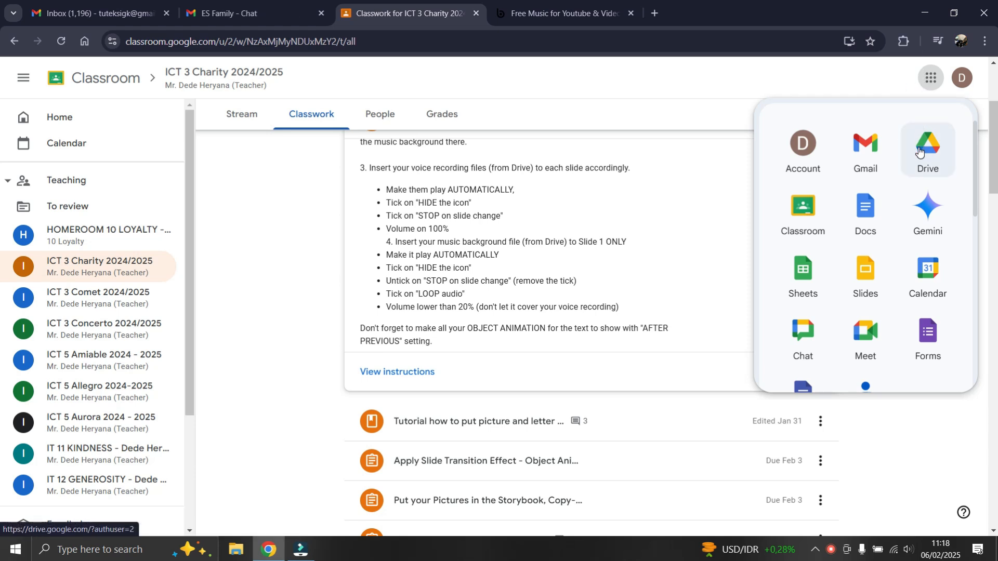
{"action": "left_click", "coordinate": [934, 77]}
{"action": "left_click", "coordinate": [934, 77]}
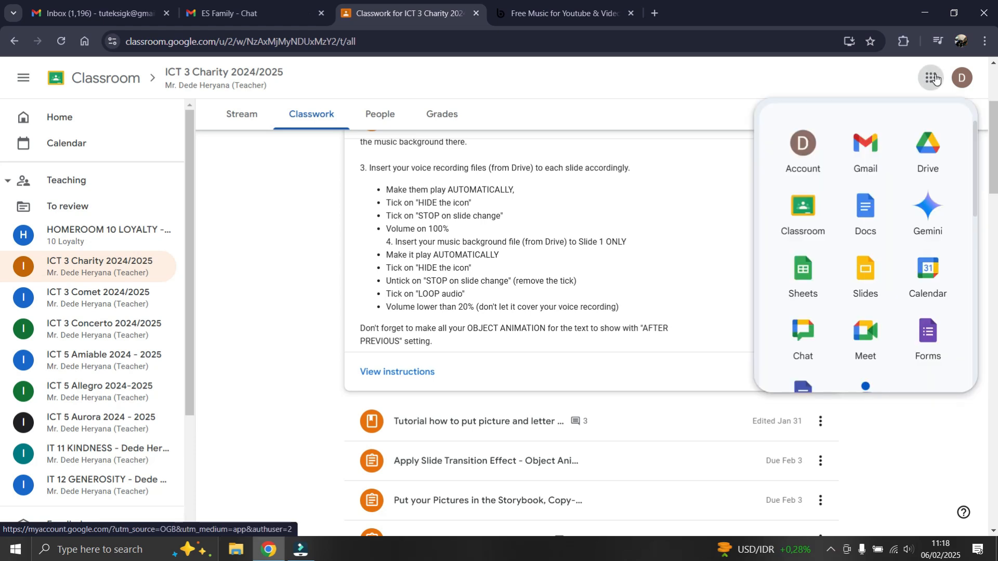
{"action": "left_click", "coordinate": [934, 142]}
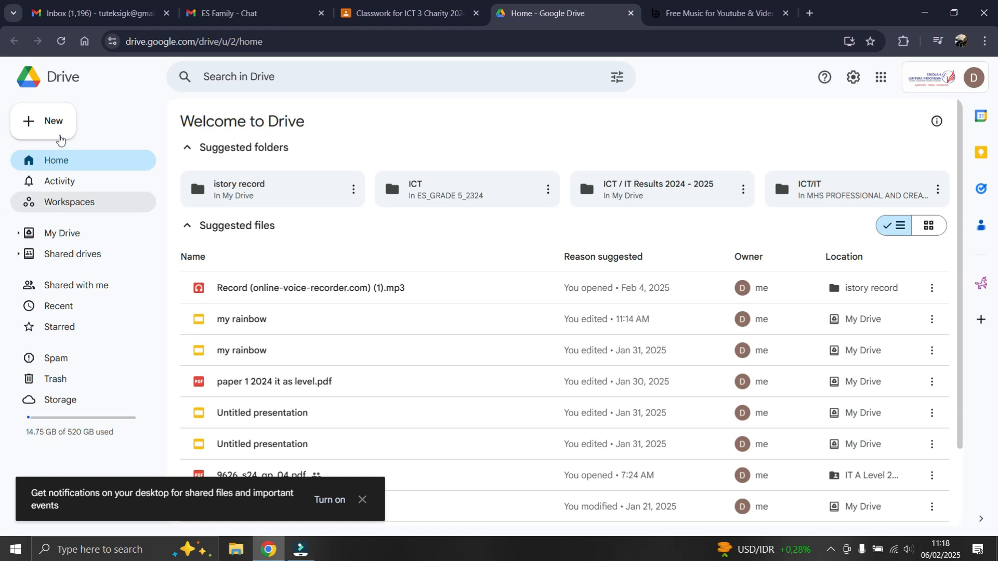
{"action": "left_click", "coordinate": [61, 137]}
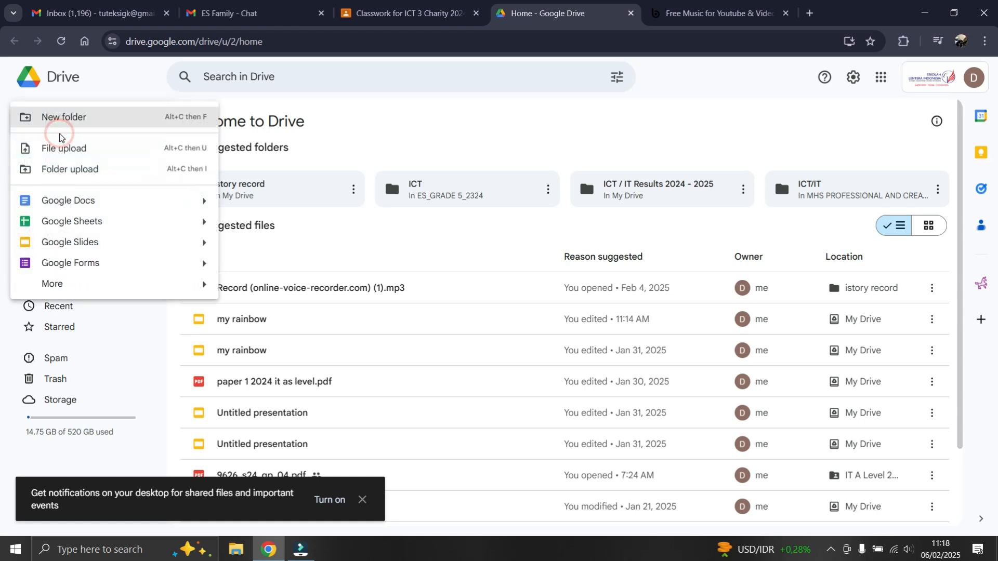
{"action": "left_click", "coordinate": [75, 121]}
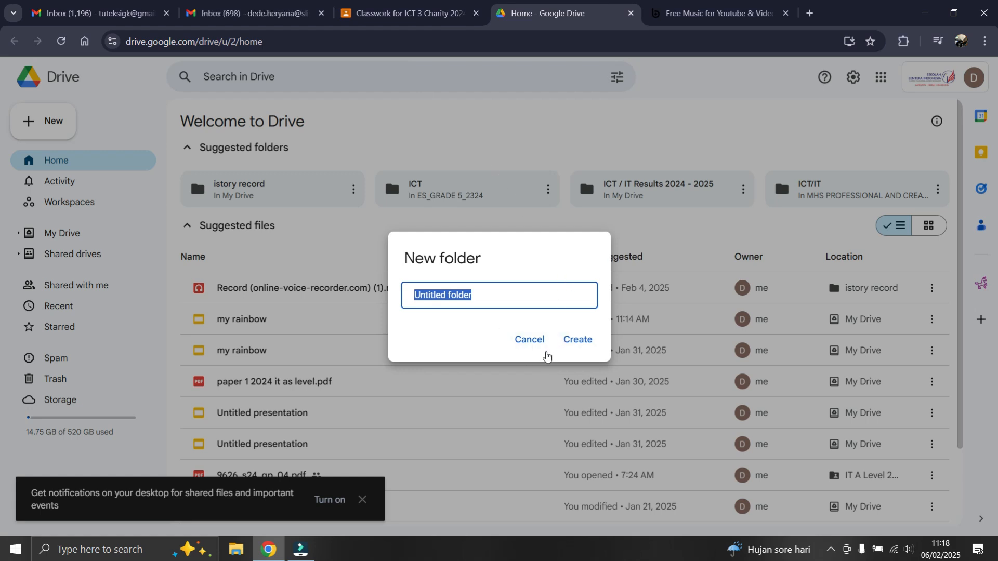
{"action": "left_click", "coordinate": [534, 342]}
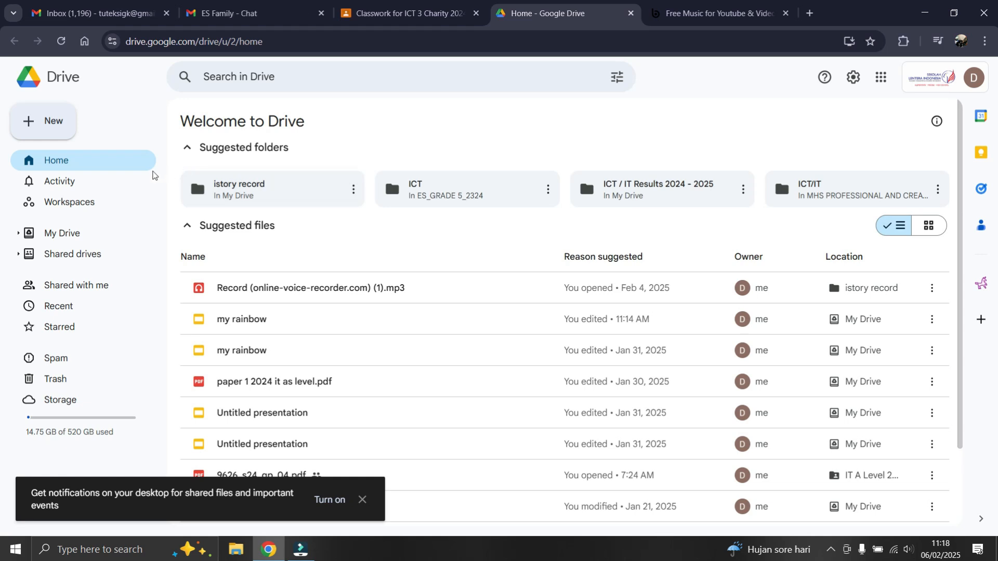
Step: View the "istory record" folder in Drive, and open the most recent "my rainbow" presentation in Google Slides
{"action": "double_click", "coordinate": [253, 203]}
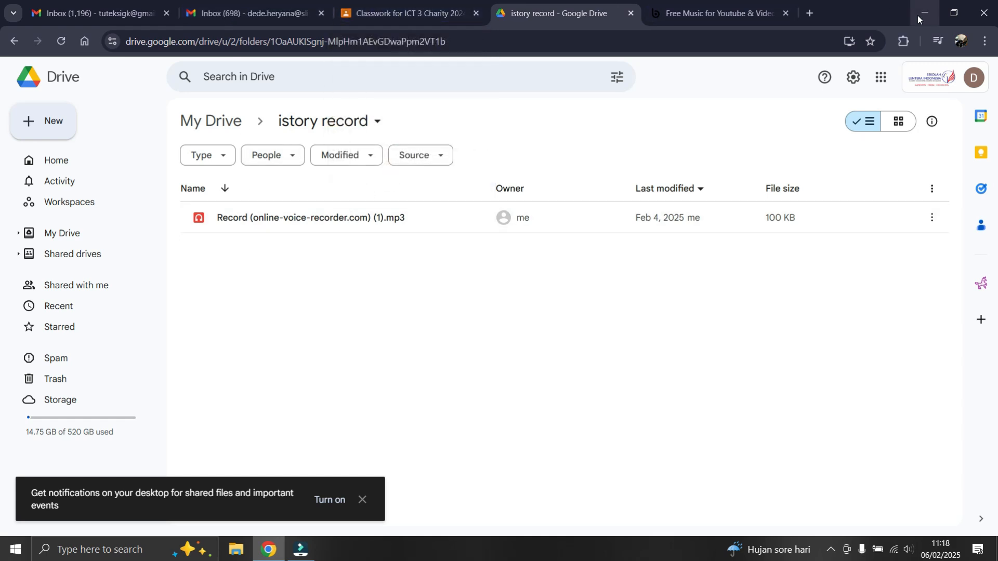
{"action": "left_click", "coordinate": [879, 78]}
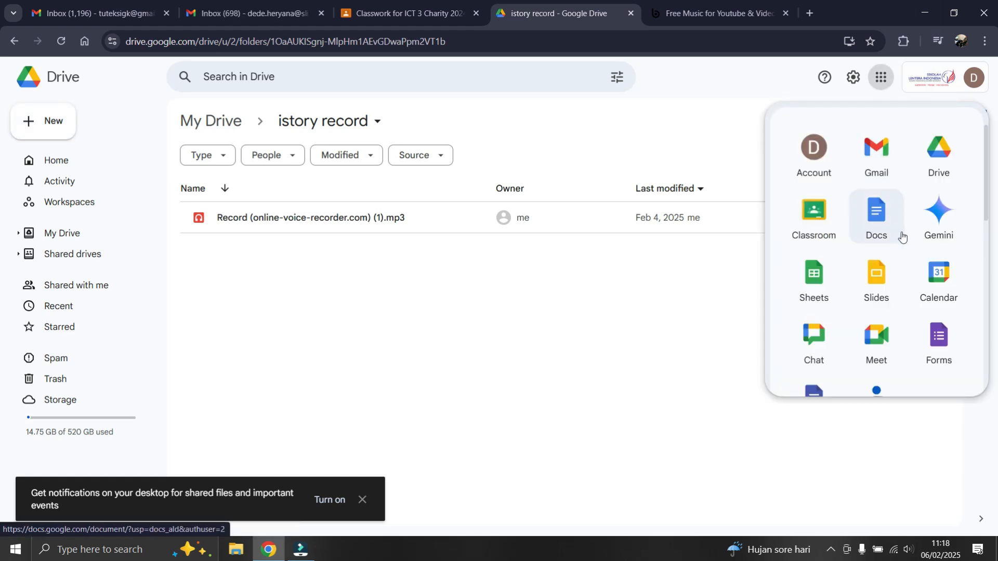
{"action": "left_click", "coordinate": [885, 298]}
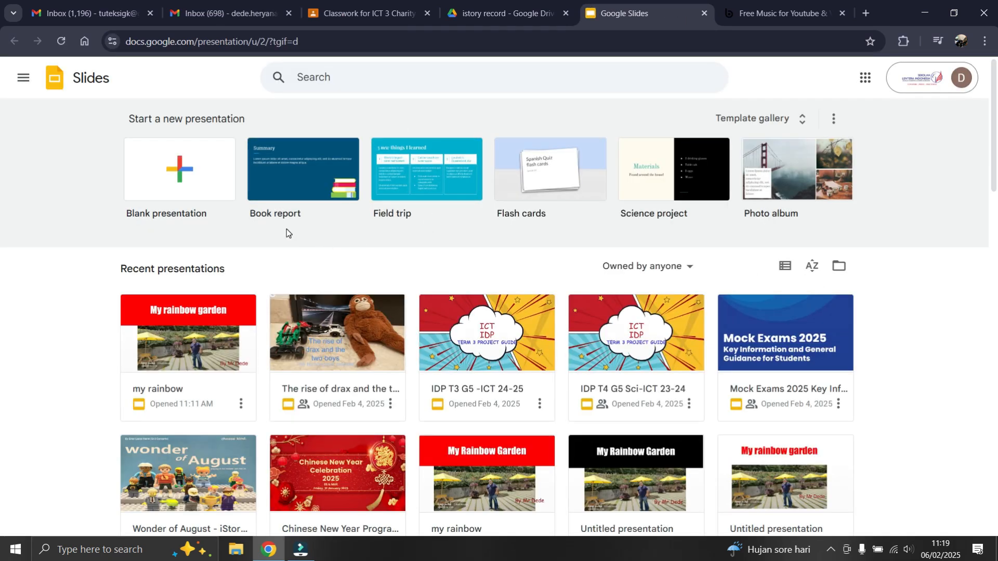
{"action": "left_click", "coordinate": [217, 343]}
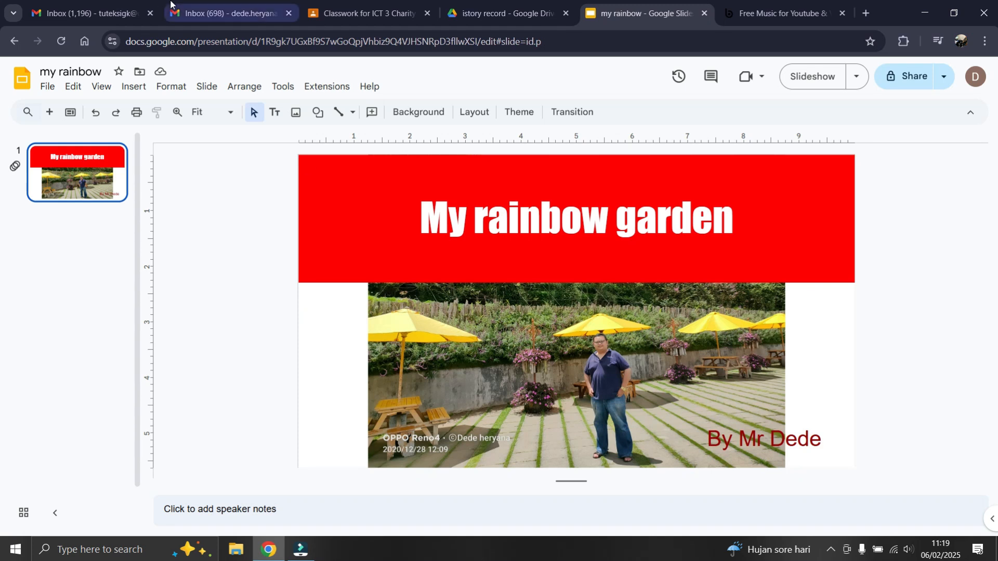
{"action": "left_click", "coordinate": [140, 95]}
{"action": "left_click", "coordinate": [139, 94]}
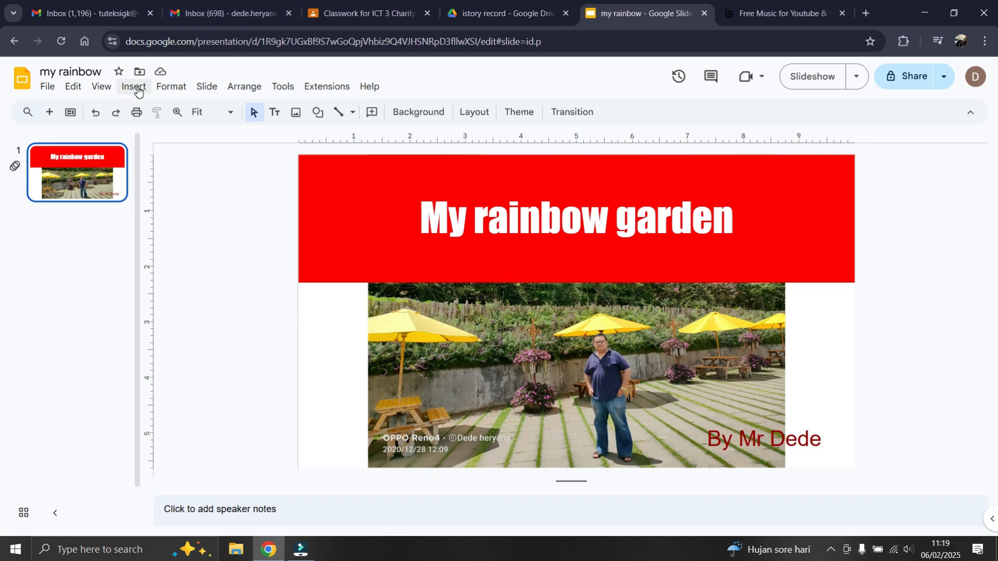
{"action": "left_click", "coordinate": [136, 86]}
{"action": "mouse_move", "coordinate": [156, 177]}
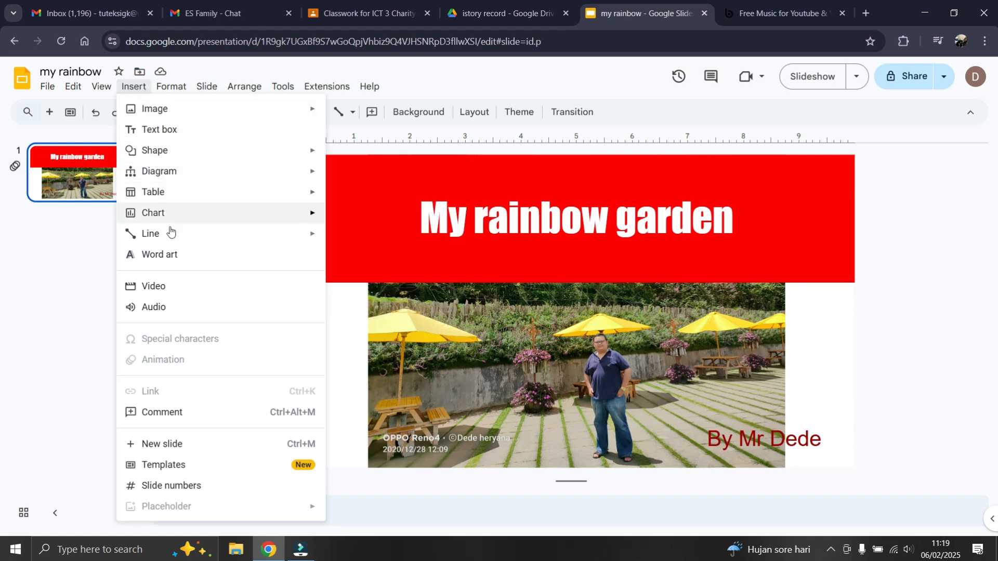
{"action": "left_click", "coordinate": [164, 308]}
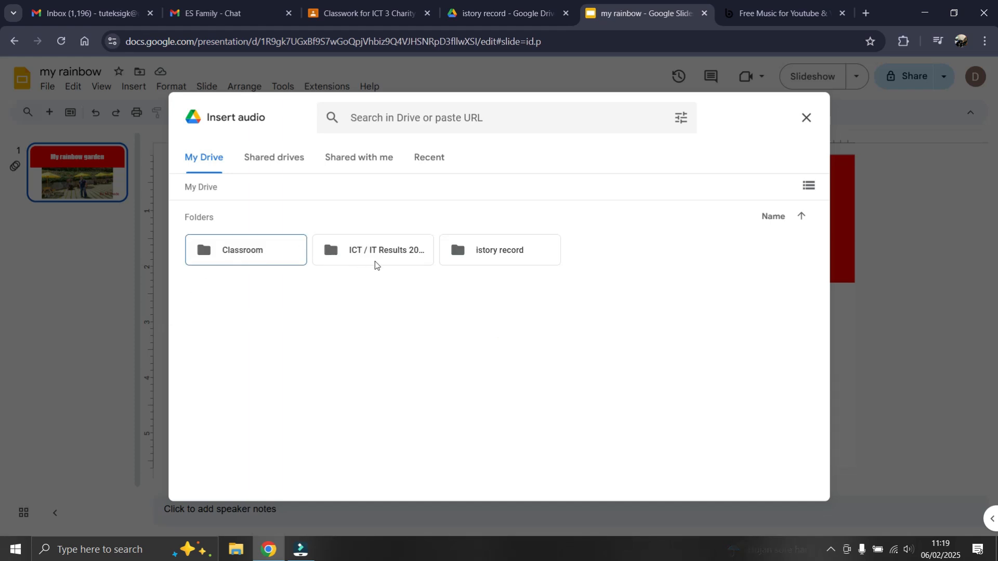
{"action": "double_click", "coordinate": [486, 259]}
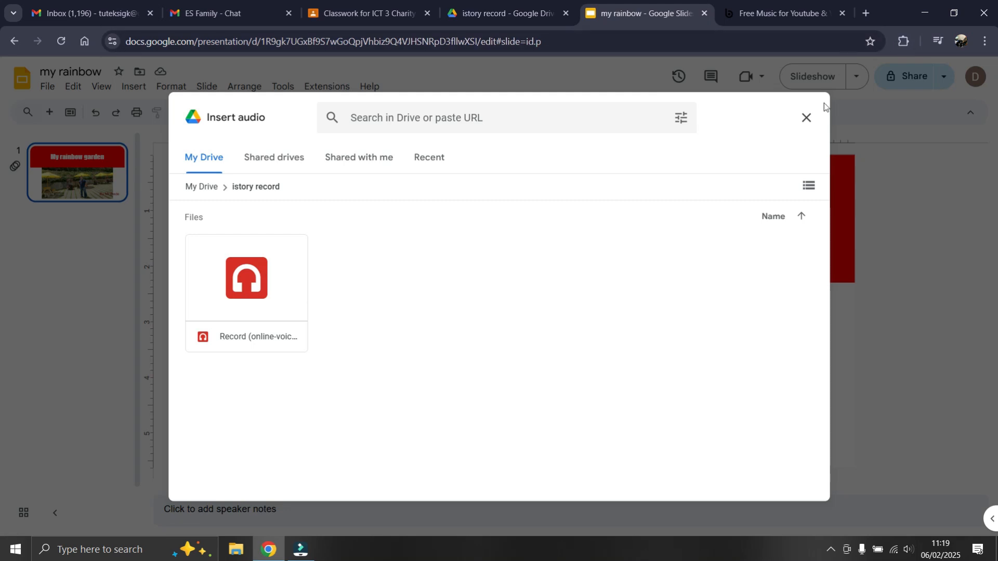
{"action": "left_click", "coordinate": [806, 118]}
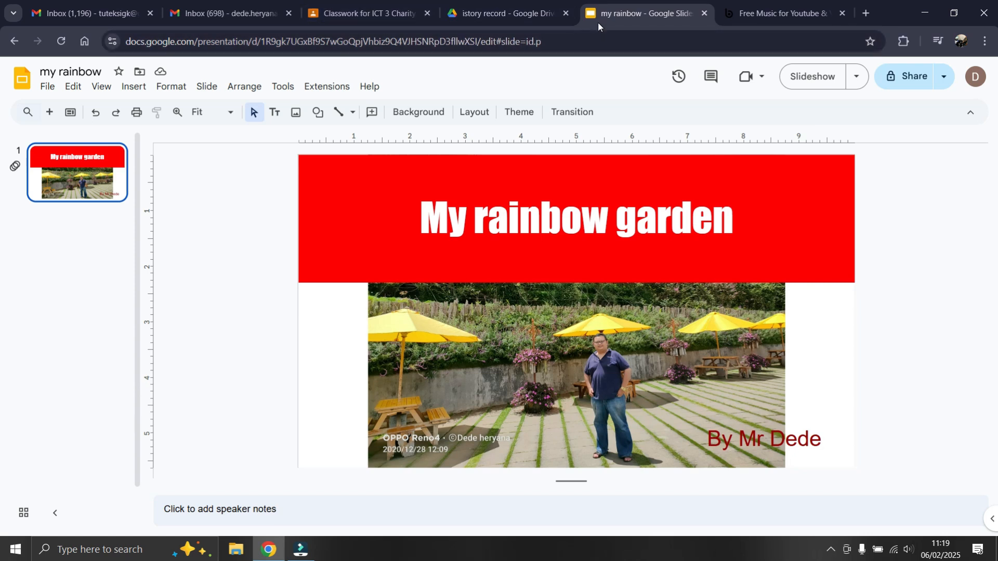
{"action": "left_click", "coordinate": [336, 13]}
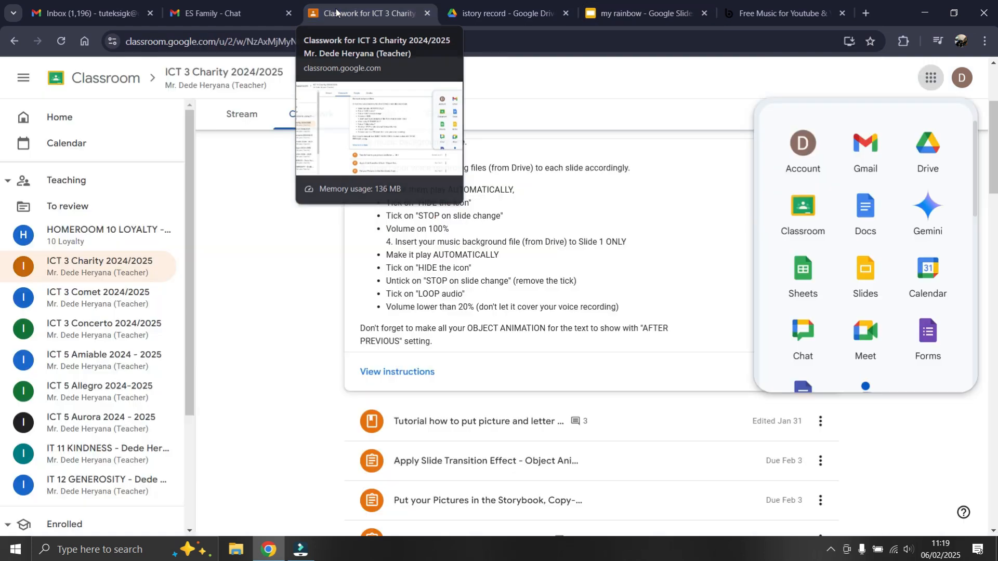
{"action": "scroll", "coordinate": [484, 258], "scroll_direction": "up", "scroll_amount": 2}
{"action": "scroll", "coordinate": [485, 258], "scroll_direction": "up", "scroll_amount": 5}
{"action": "scroll", "coordinate": [485, 280], "scroll_direction": "down", "scroll_amount": 5}
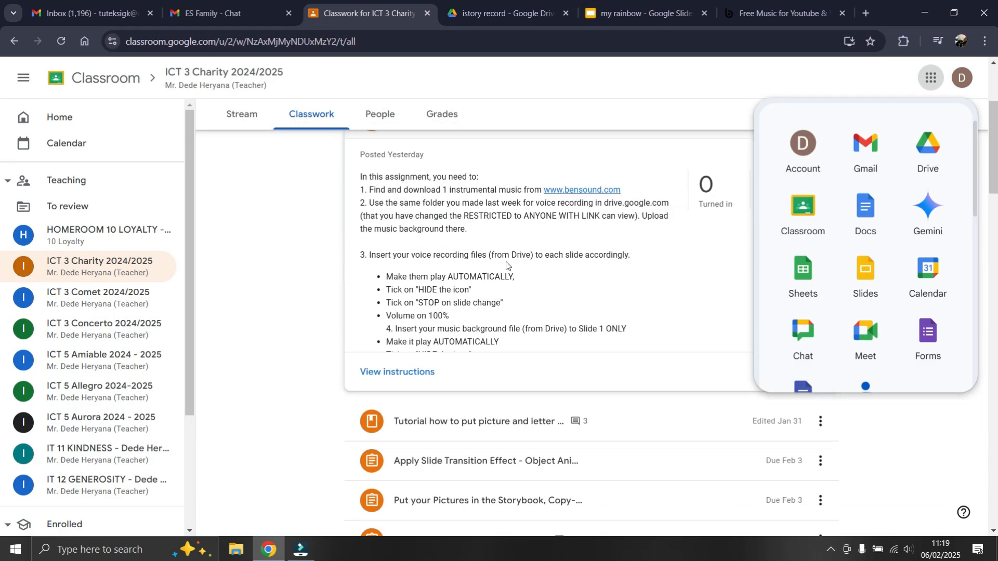
{"action": "left_click", "coordinate": [574, 194]}
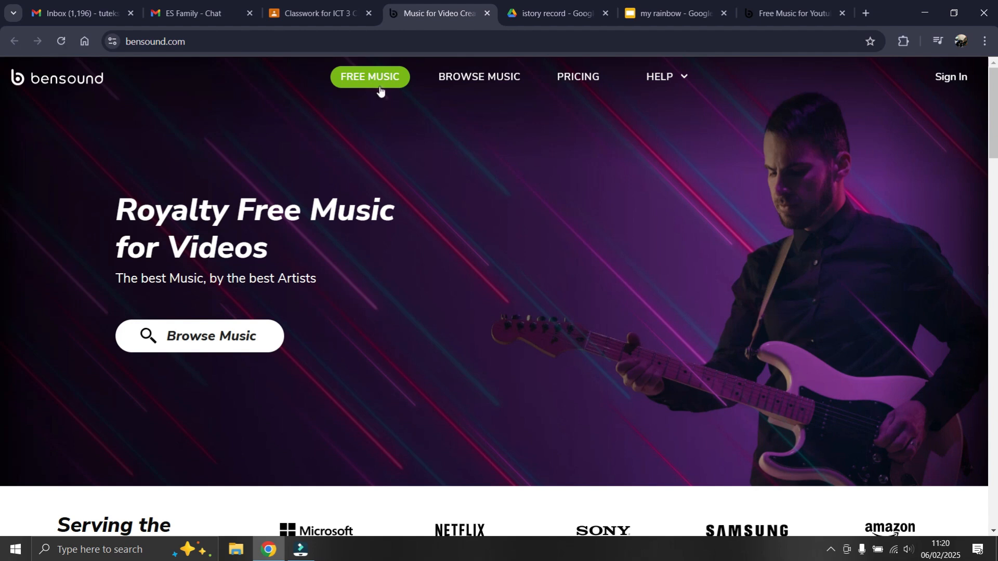
Step: Download the free track "Slow Life" from Bensound's free music for videos and view the recent download history
{"action": "left_click", "coordinate": [379, 89]}
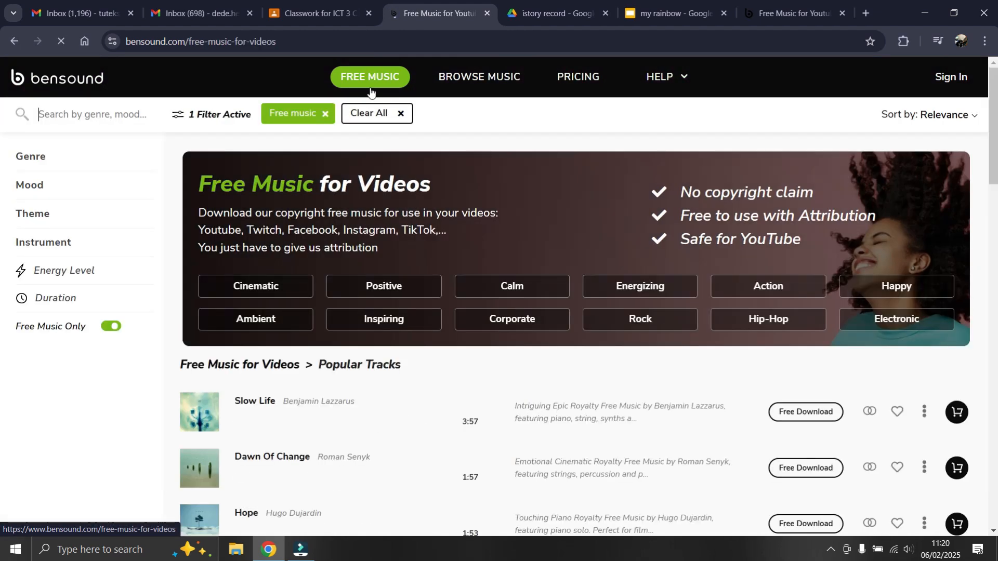
{"action": "scroll", "coordinate": [403, 214], "scroll_direction": "down", "scroll_amount": 3}
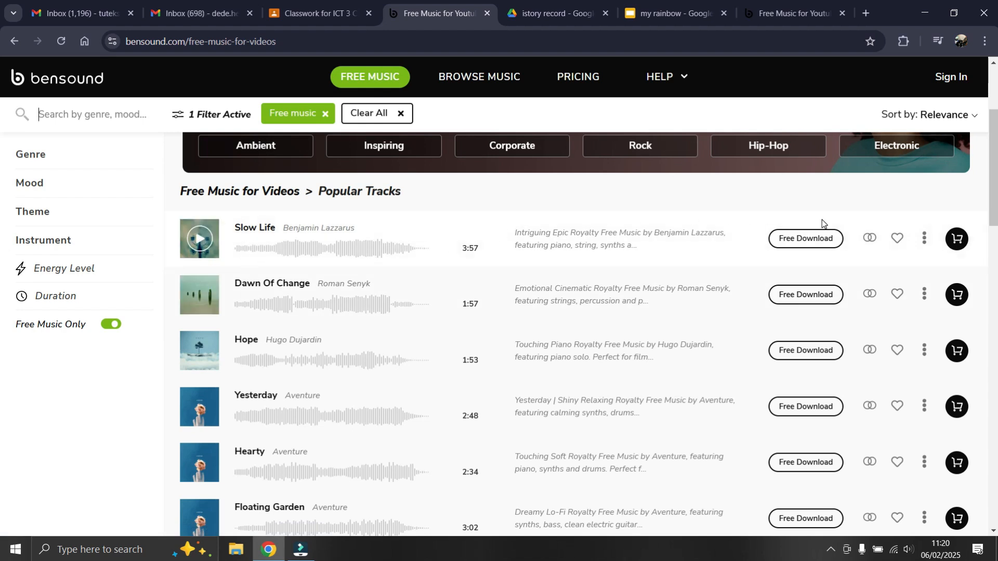
{"action": "left_click", "coordinate": [787, 241]}
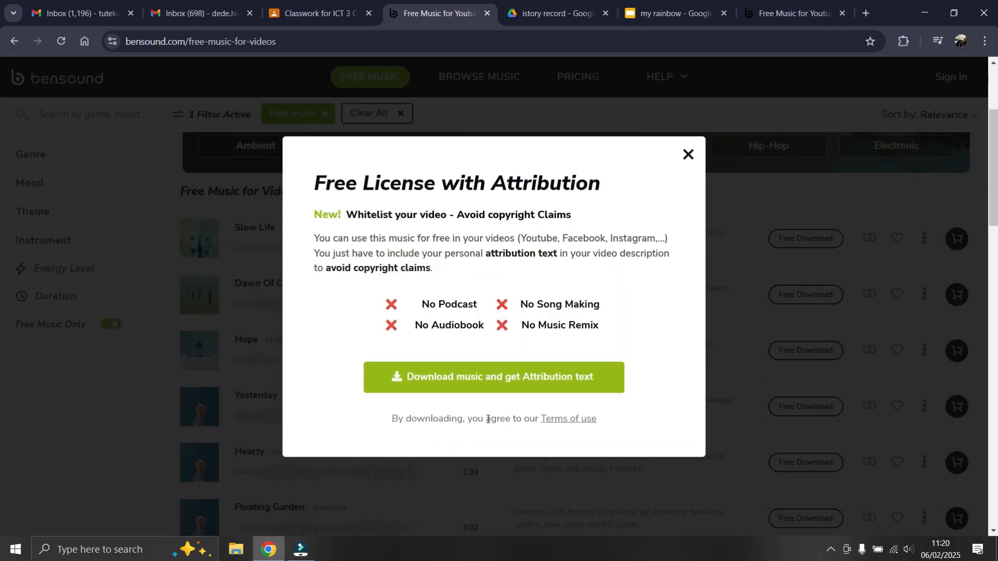
{"action": "left_click", "coordinate": [514, 377]}
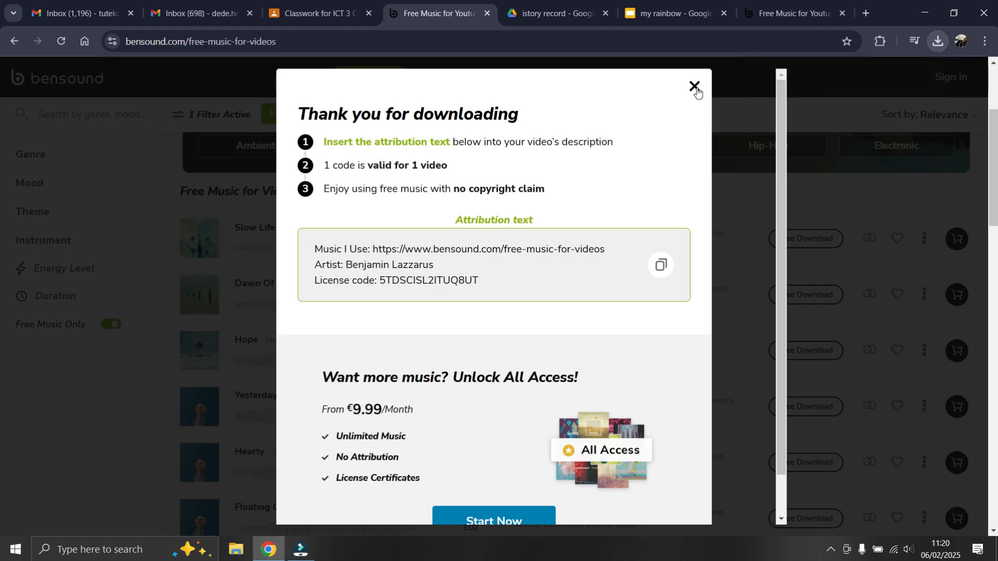
{"action": "left_click", "coordinate": [695, 86]}
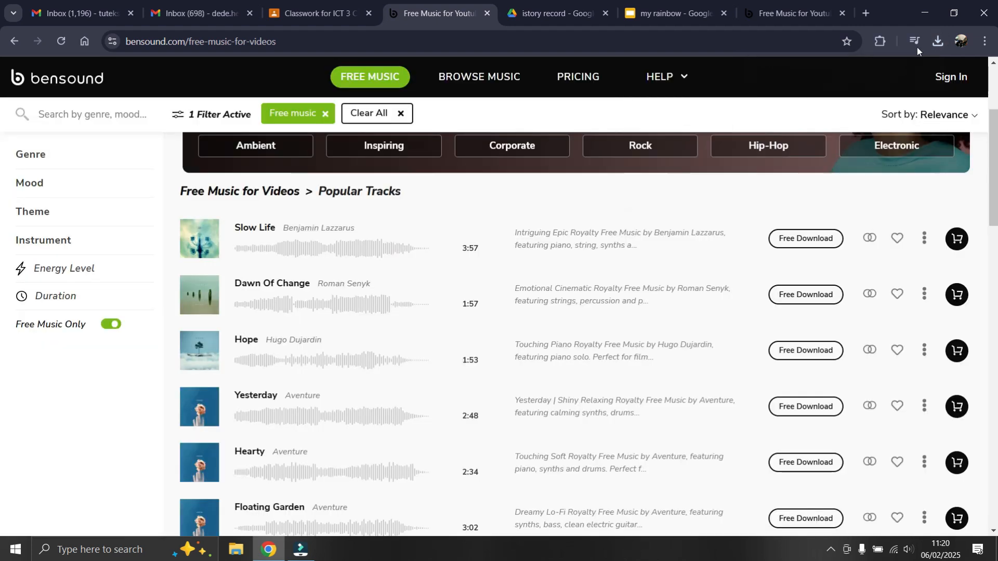
{"action": "left_click", "coordinate": [935, 44]}
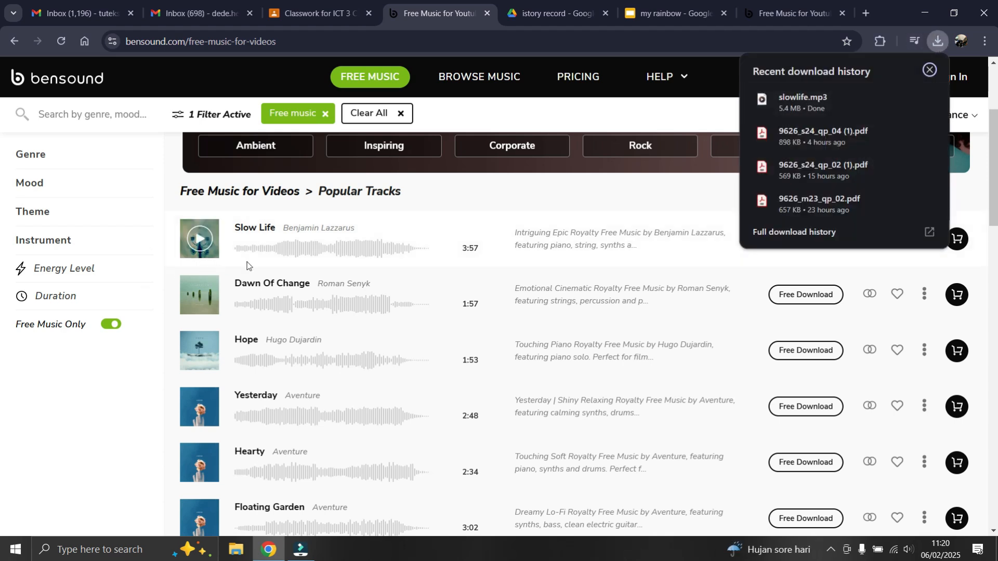
{"action": "mouse_move", "coordinate": [881, 101]}
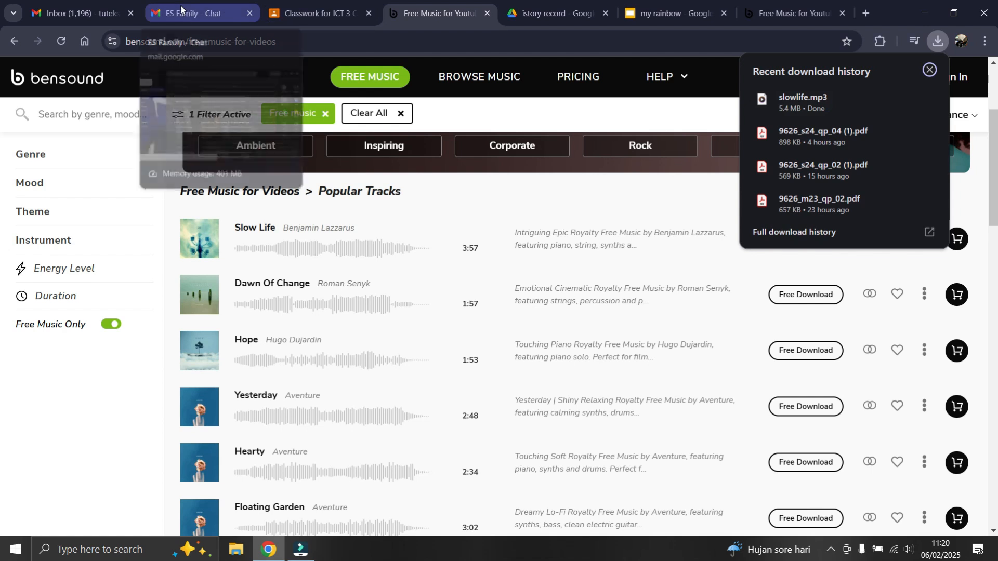
Step: Switch back to Classroom and look through the iStory Project classwork of the ICT 3 Charity 2024/2025 class
{"action": "left_click", "coordinate": [327, 11]}
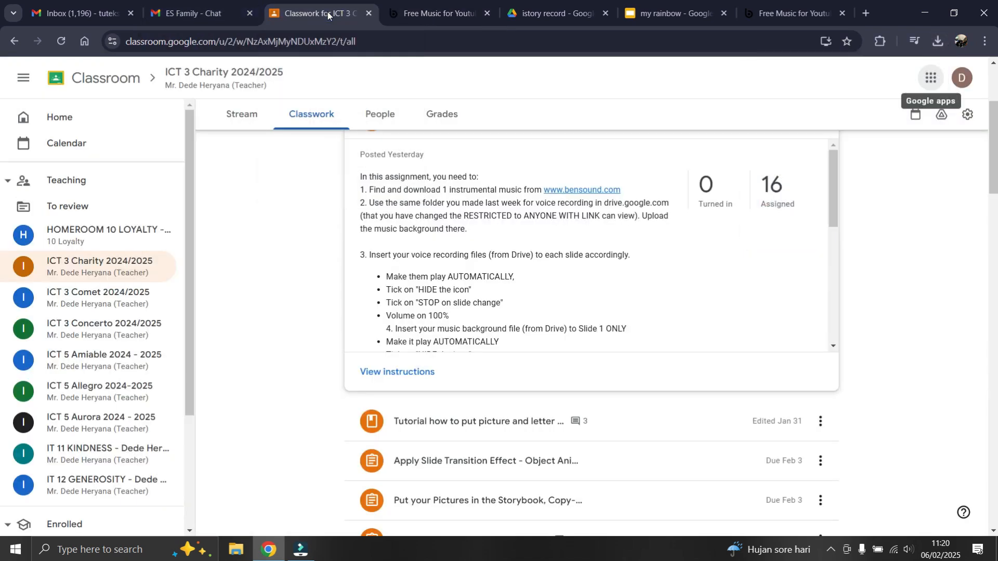
{"action": "left_click", "coordinate": [322, 115]}
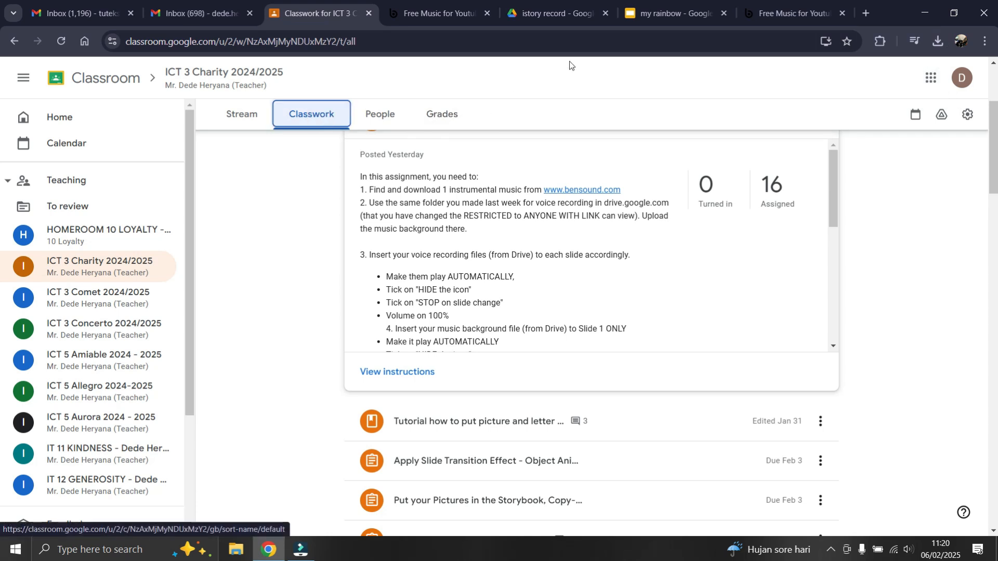
{"action": "left_click", "coordinate": [667, 16]}
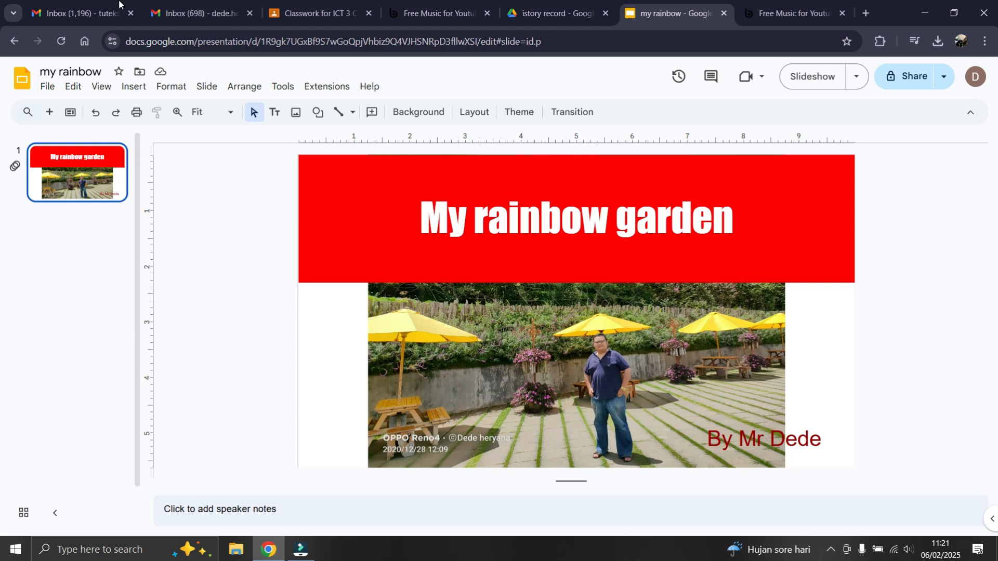
{"action": "left_click", "coordinate": [311, 13]}
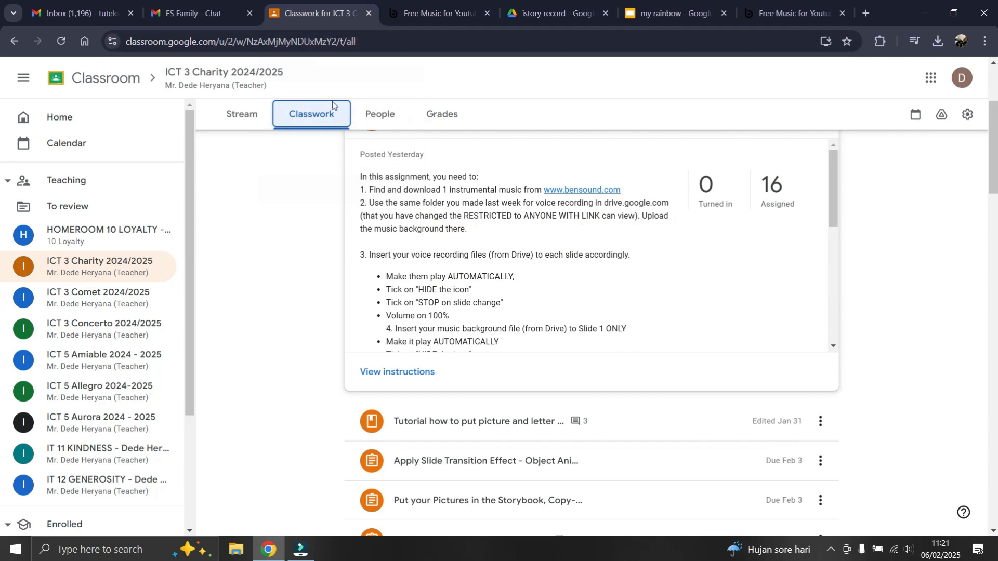
{"action": "scroll", "coordinate": [339, 195], "scroll_direction": "up", "scroll_amount": 3}
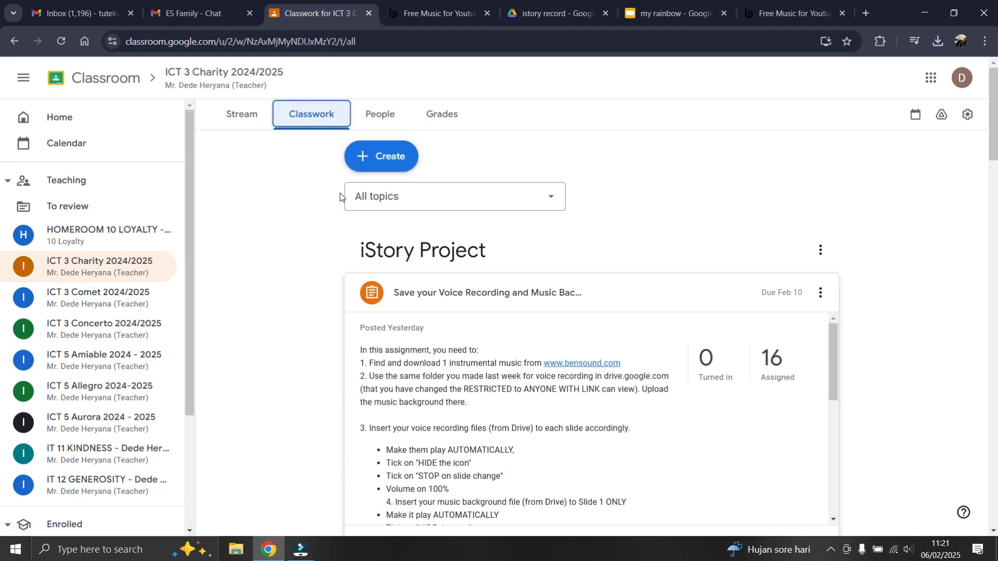
{"action": "left_click", "coordinate": [250, 84]}
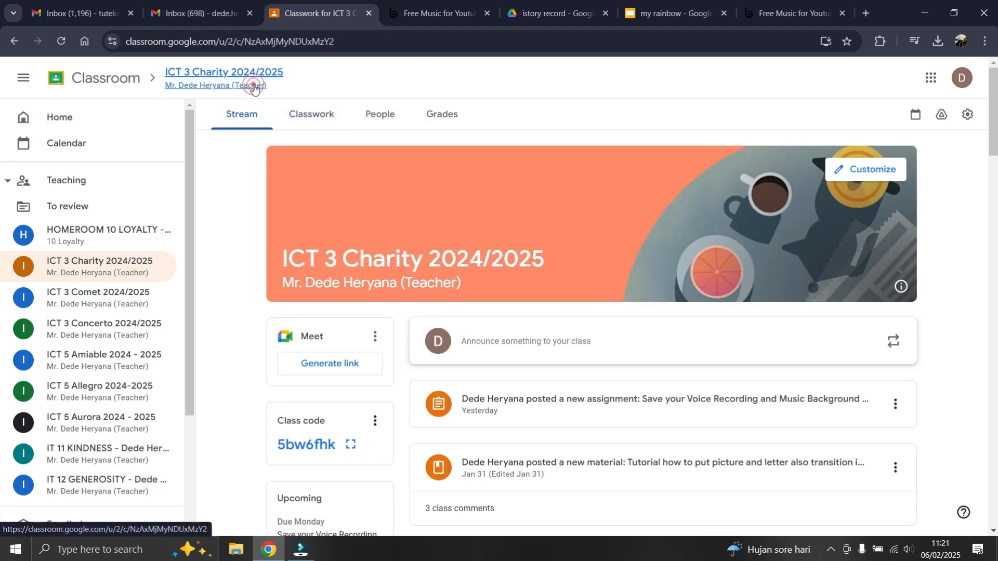
{"action": "left_click", "coordinate": [318, 112]}
{"action": "scroll", "coordinate": [395, 270], "scroll_direction": "down", "scroll_amount": 10}
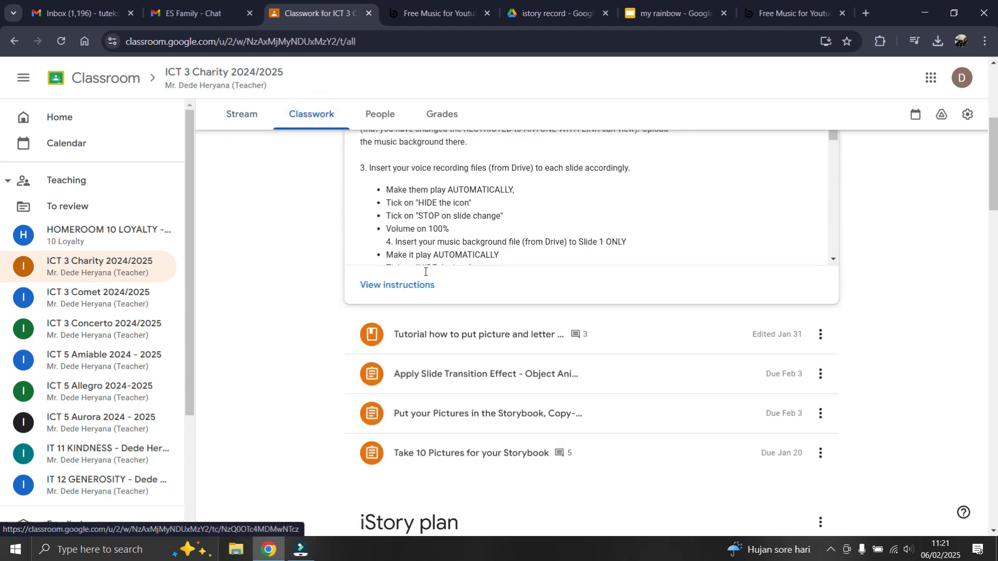
Step: Expand the "Apply Slide Transition Effect" assignment in the classwork and open its online-voice-recorder.com link
{"action": "scroll", "coordinate": [423, 281], "scroll_direction": "up", "scroll_amount": 2}
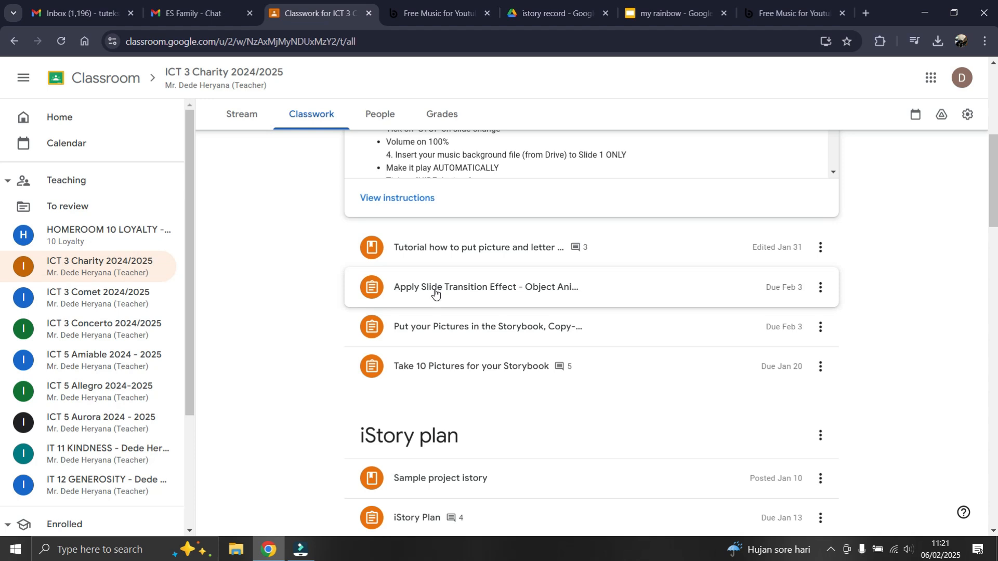
{"action": "left_click", "coordinate": [479, 292]}
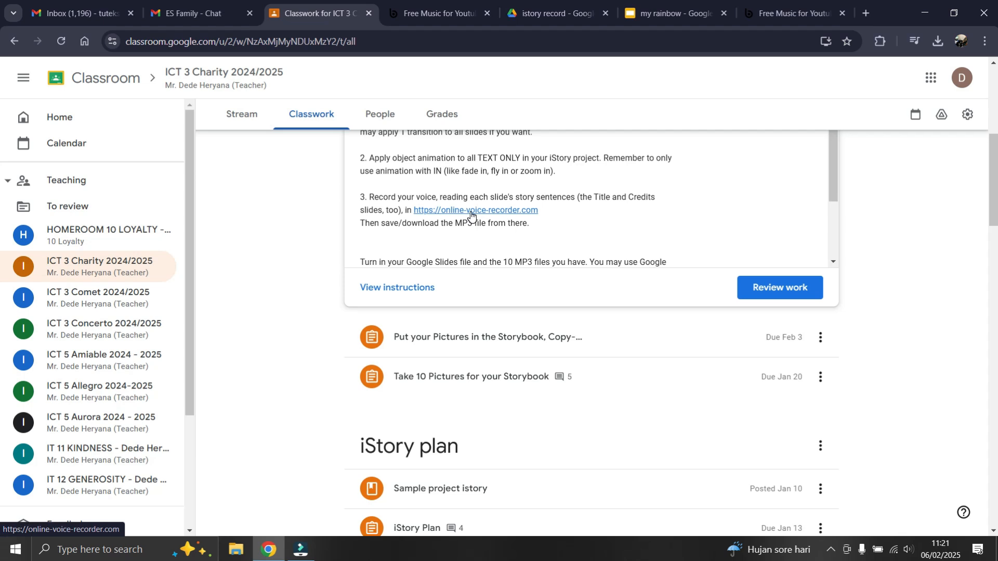
{"action": "left_click", "coordinate": [471, 213]}
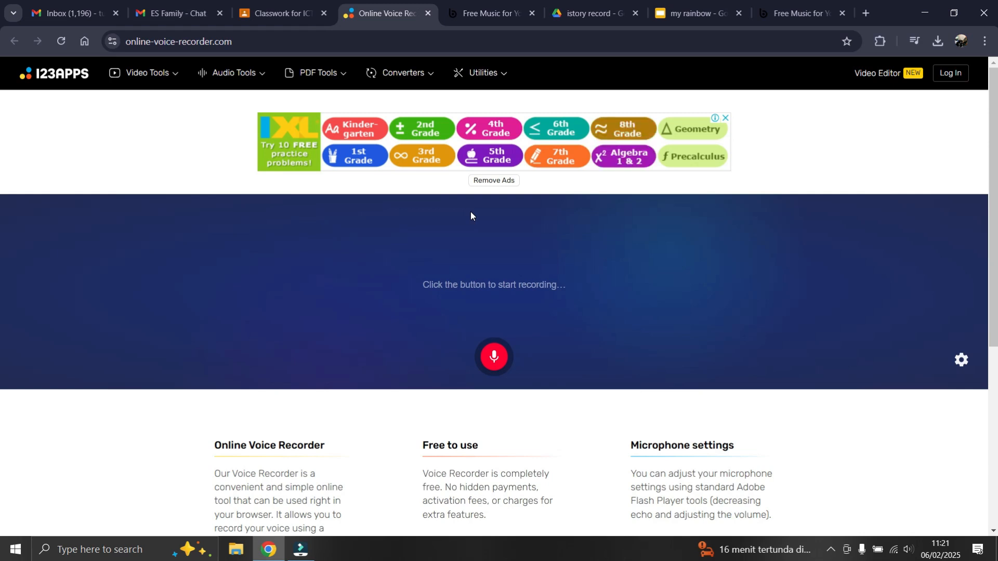
Step: Record a voice clip about 5 seconds long, and play it back with the speaker volume at 44
{"action": "left_click", "coordinate": [507, 367]}
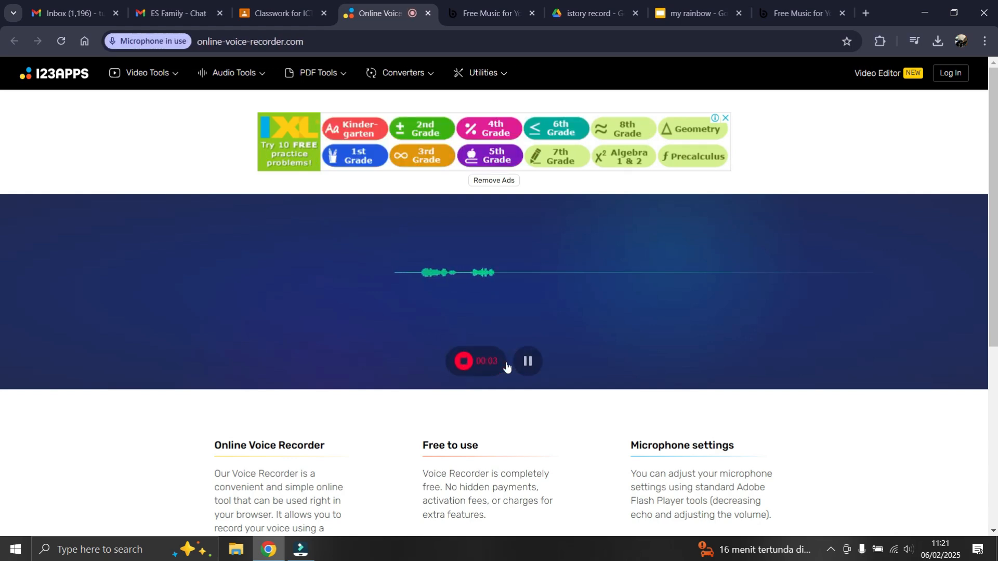
{"action": "left_click", "coordinate": [465, 364]}
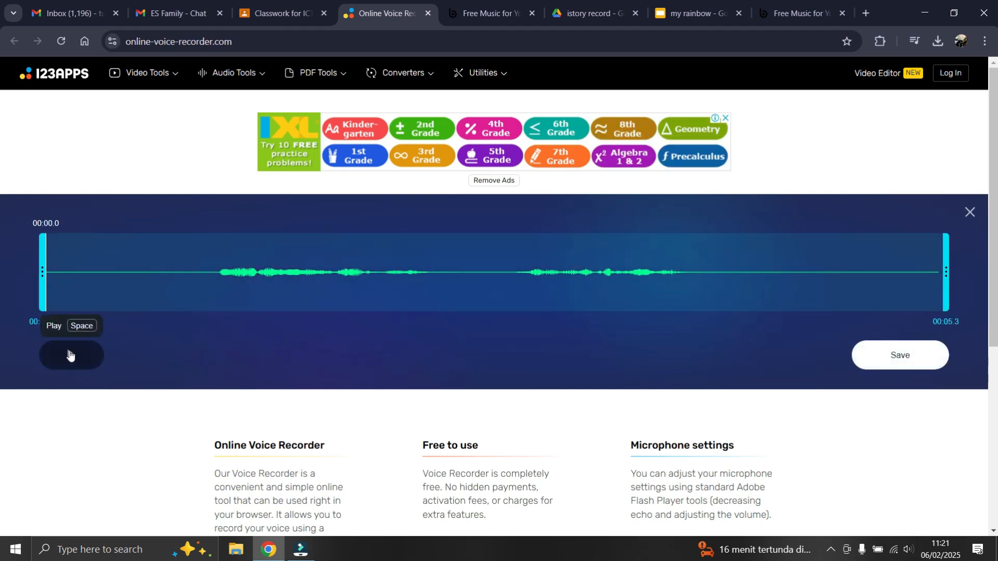
{"action": "left_click", "coordinate": [71, 355]}
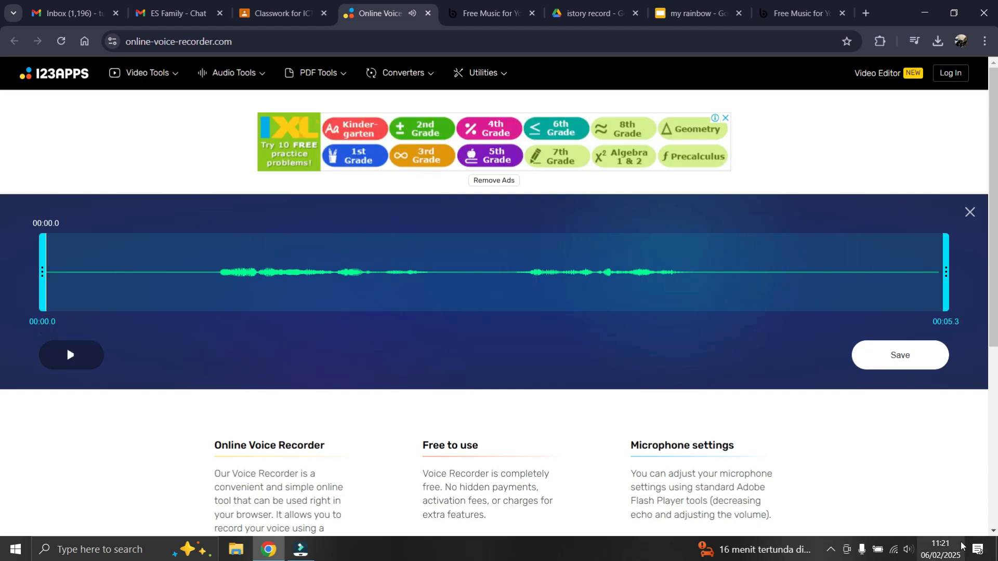
{"action": "left_click", "coordinate": [909, 550]}
{"action": "left_click_drag", "start_coordinate": [840, 519], "coordinate": [874, 520]}
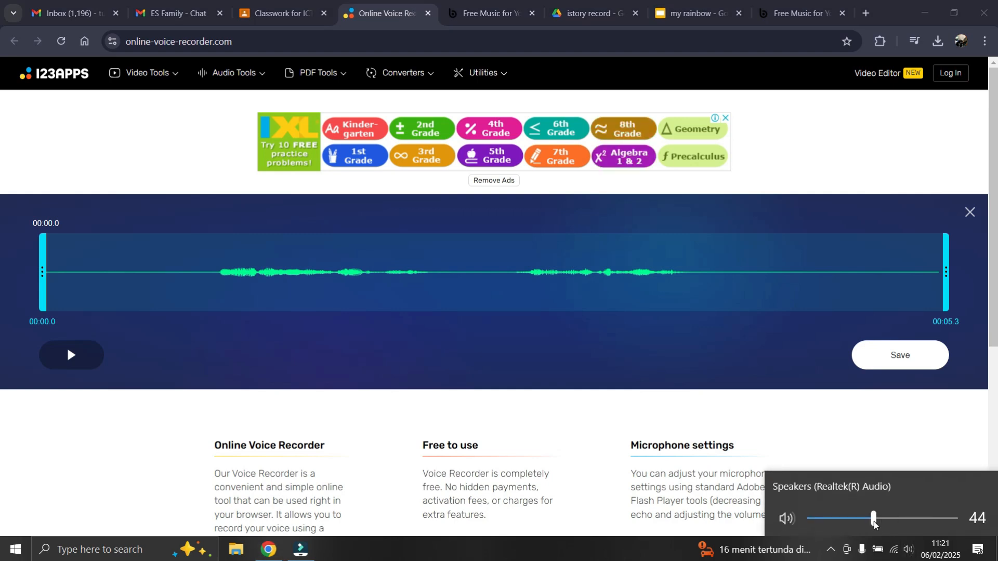
{"action": "left_click", "coordinate": [72, 359]}
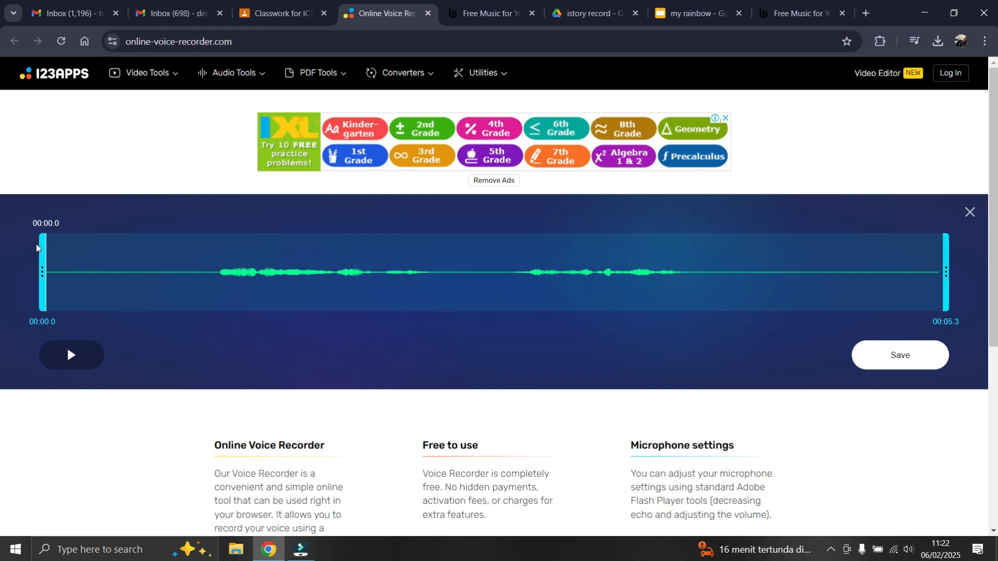
Step: Trim the silence at both ends of the recording to keep about 00:01.0 to 00:03.8, and play the trimmed clip
{"action": "left_click_drag", "start_coordinate": [40, 249], "coordinate": [213, 261]}
{"action": "left_click_drag", "start_coordinate": [949, 274], "coordinate": [695, 285]}
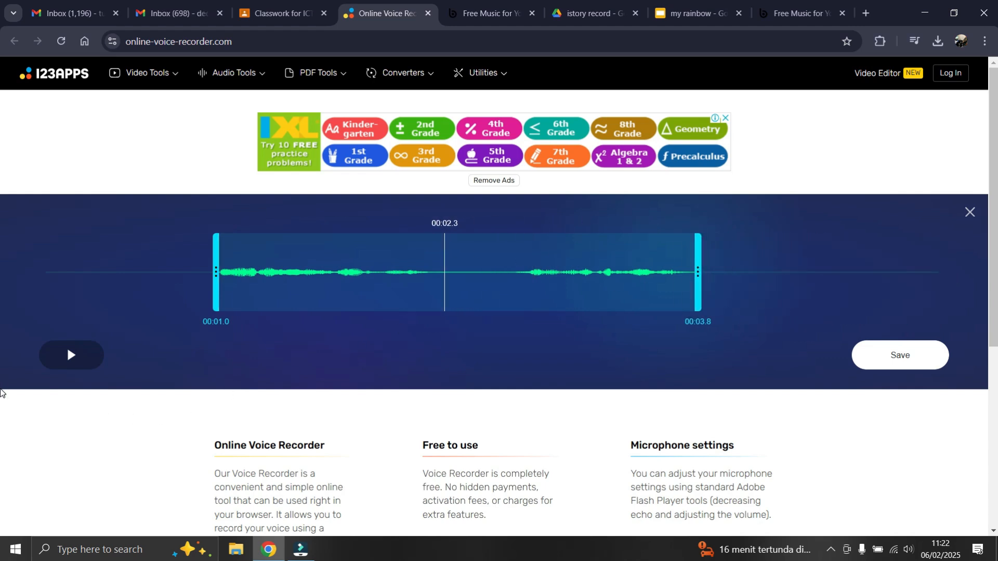
{"action": "left_click", "coordinate": [70, 360]}
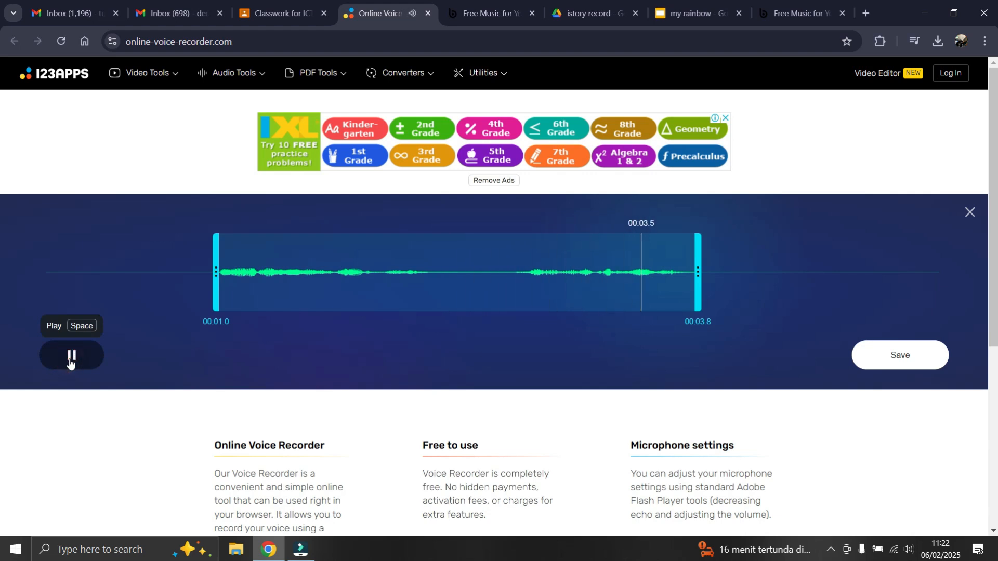
{"action": "left_click", "coordinate": [70, 359]}
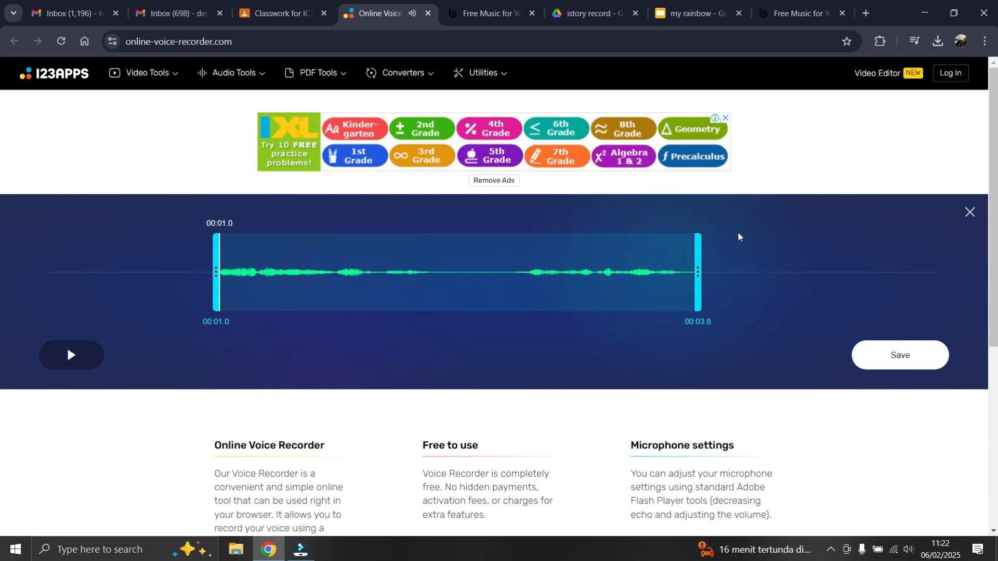
Step: Save the trimmed recording as an MP3 file and show it in the Downloads folder
{"action": "left_click", "coordinate": [887, 358]}
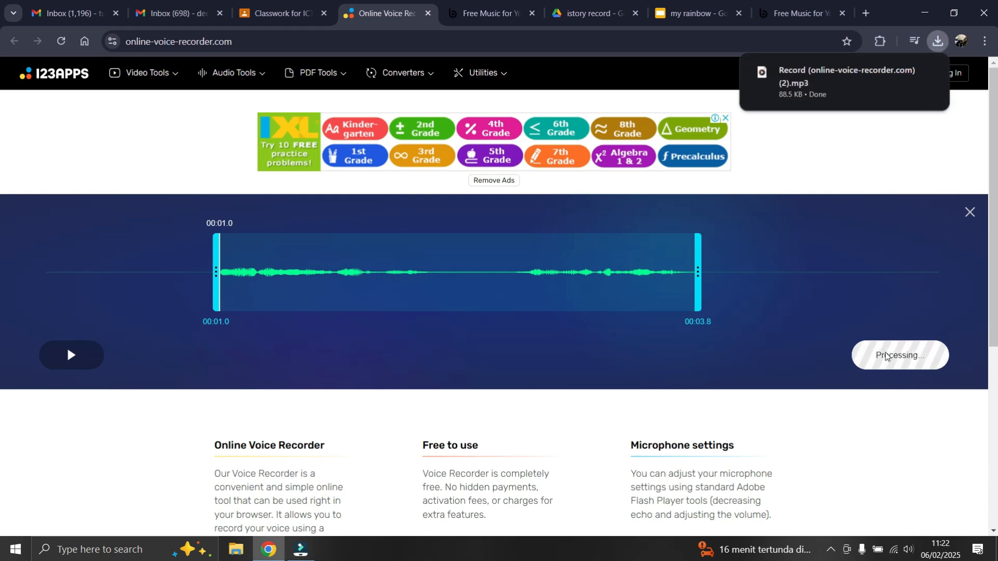
{"action": "mouse_move", "coordinate": [891, 78]}
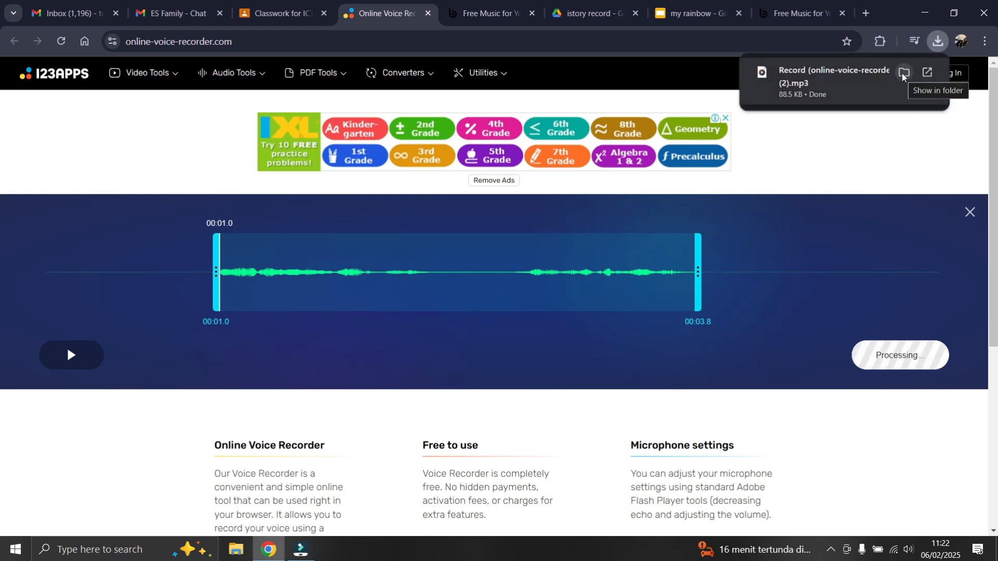
{"action": "left_click", "coordinate": [903, 73]}
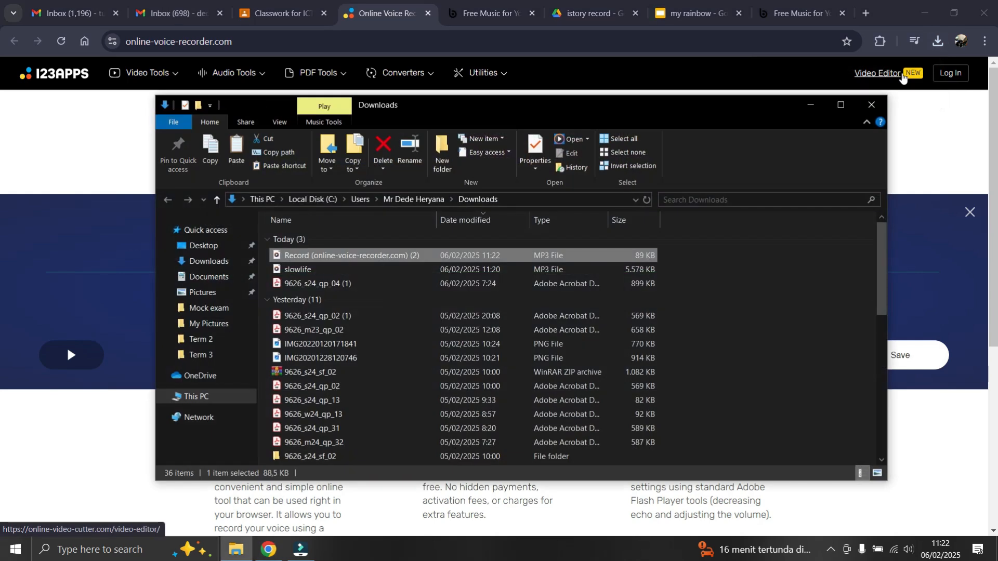
{"action": "left_click", "coordinate": [323, 270]}
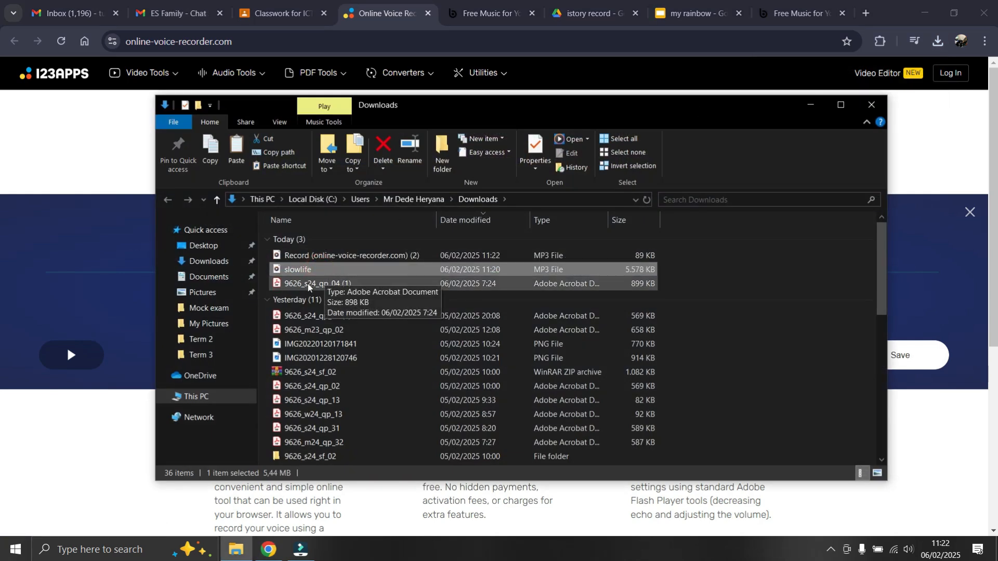
{"action": "left_click", "coordinate": [353, 262]}
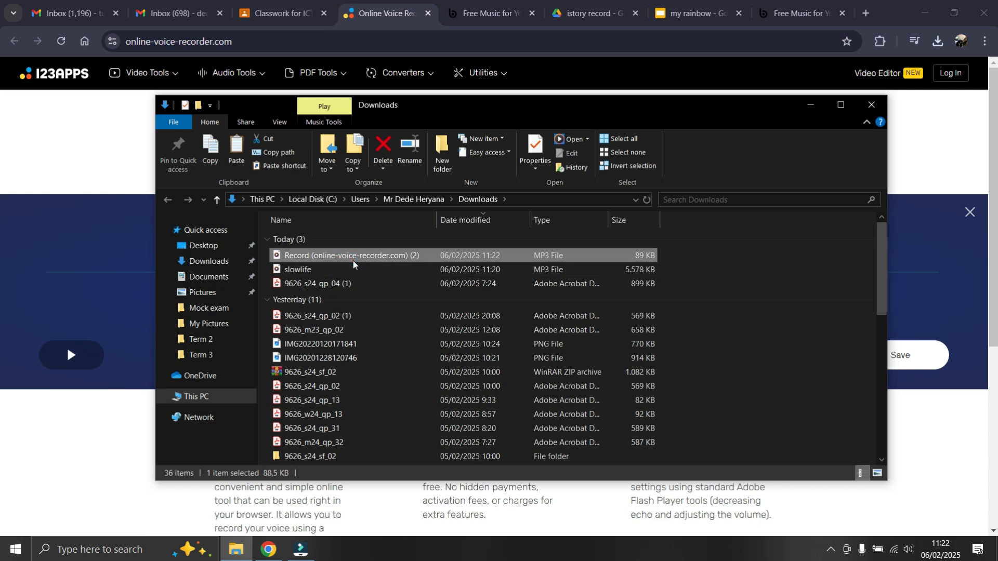
{"action": "right_click", "coordinate": [353, 264]}
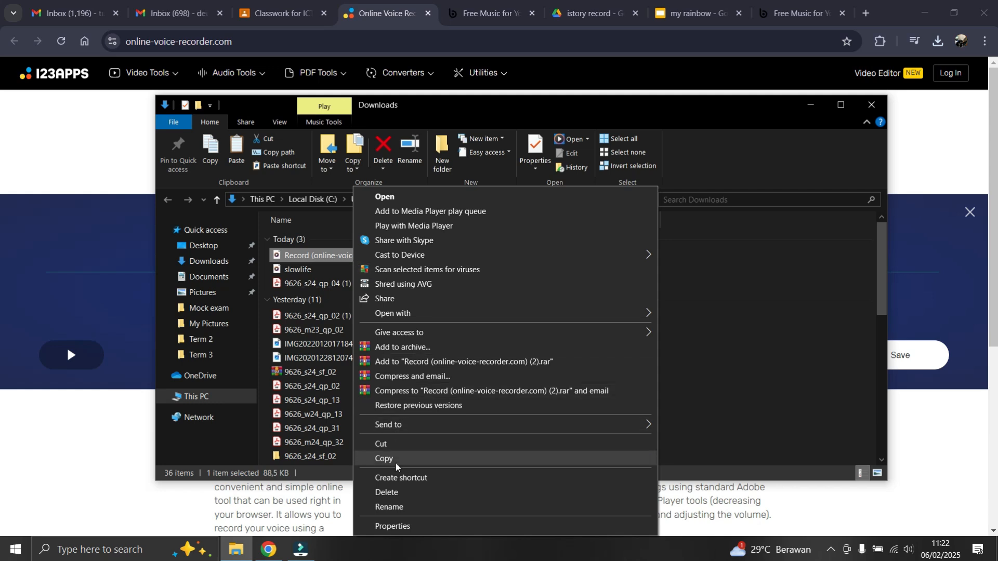
{"action": "left_click", "coordinate": [396, 508]}
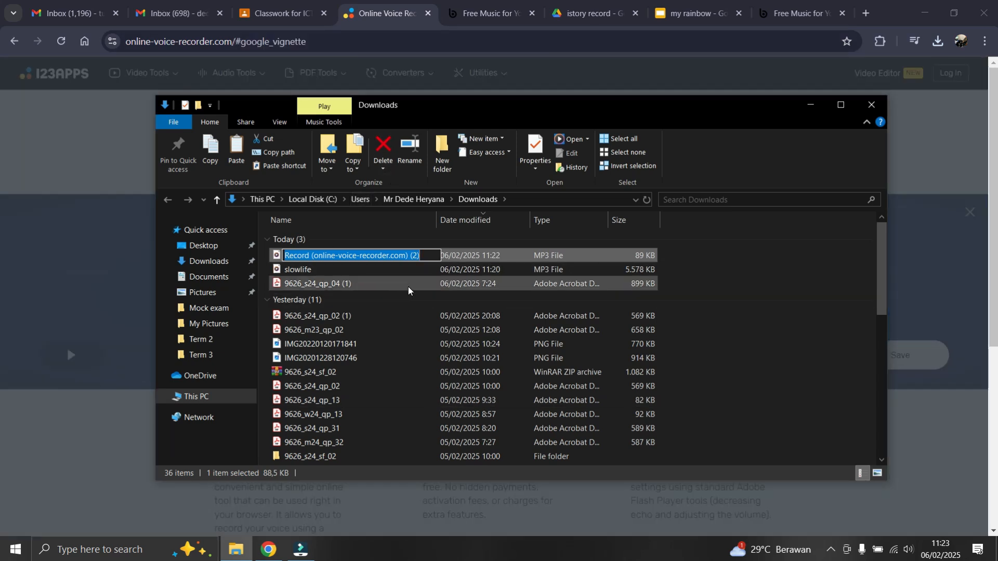
{"action": "left_click", "coordinate": [410, 283]}
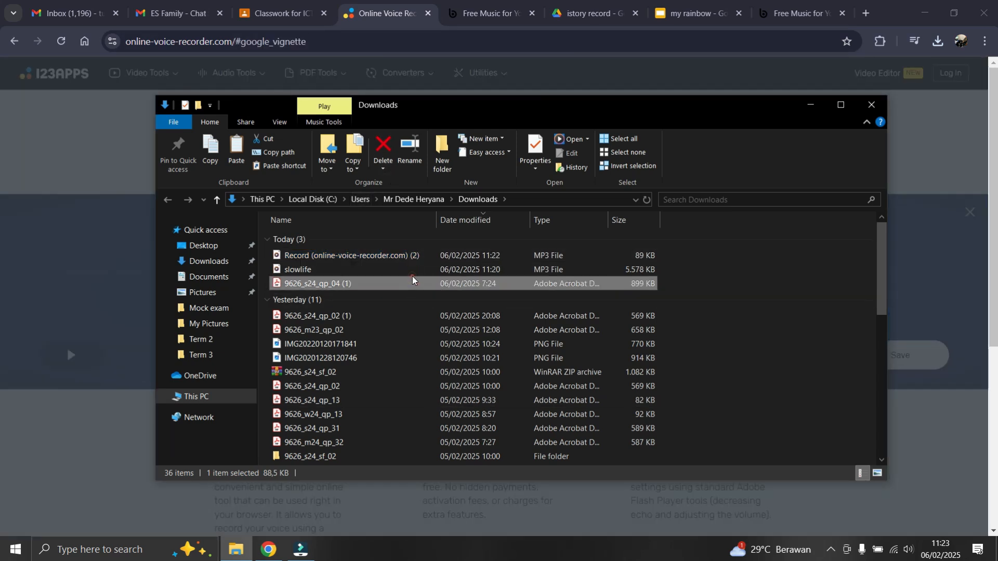
Step: Play the downloaded file "Record (online-voice-recorder.com) (2)" in Media Player, and close the player
{"action": "left_click", "coordinate": [430, 256]}
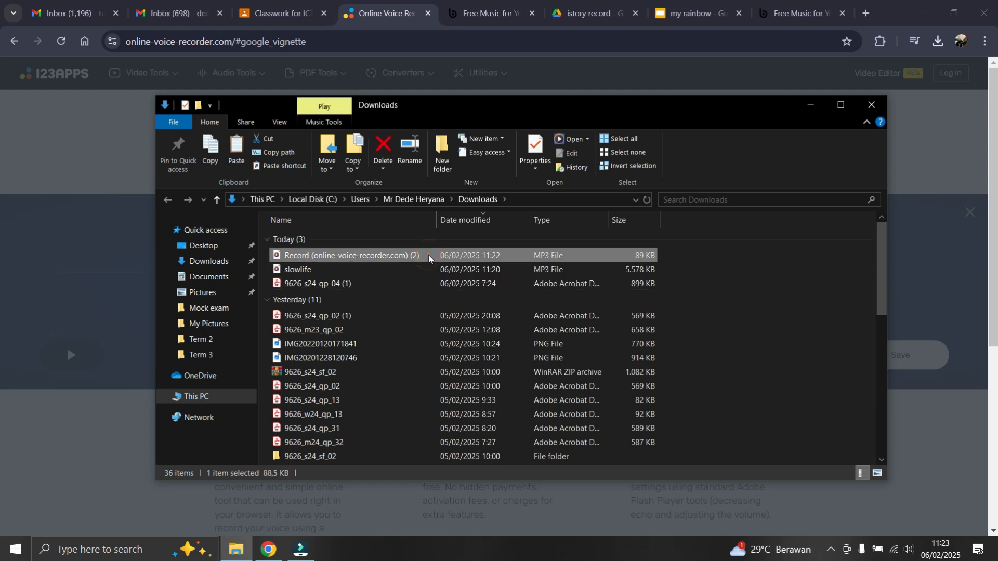
{"action": "double_click", "coordinate": [429, 257]}
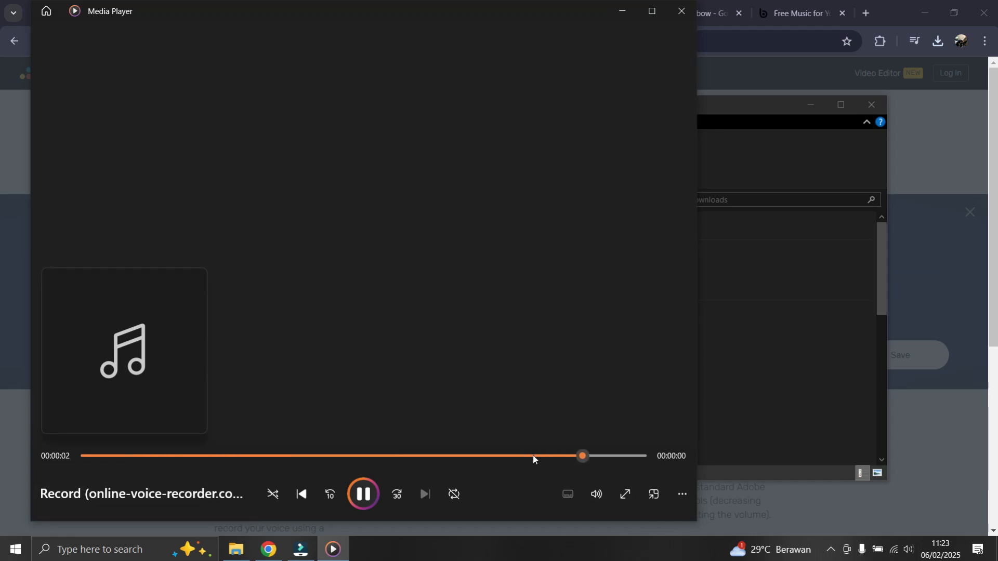
{"action": "left_click", "coordinate": [691, 20]}
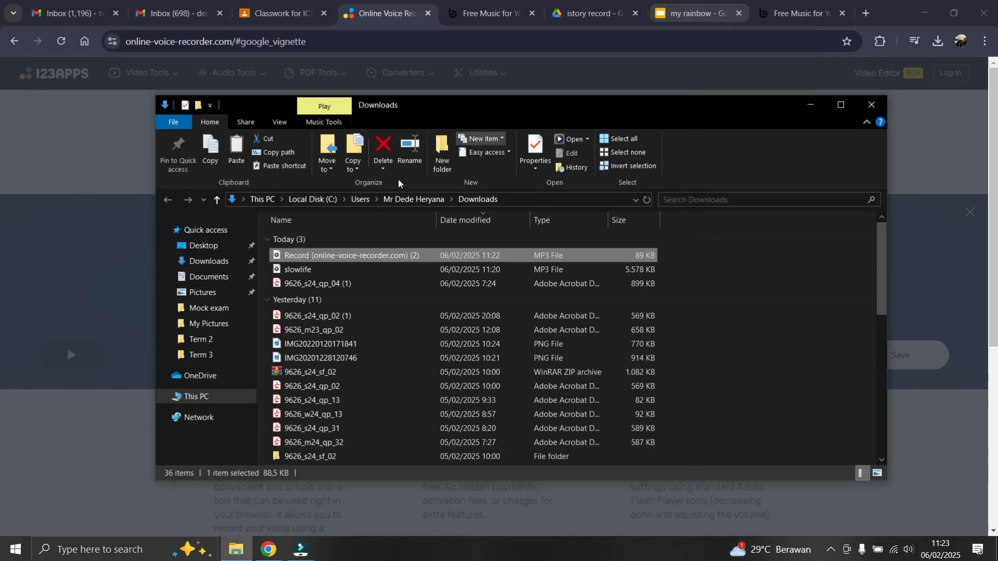
{"action": "left_click", "coordinate": [307, 271]}
{"action": "left_click", "coordinate": [323, 256]}
{"action": "left_click", "coordinate": [312, 277]}
{"action": "left_click", "coordinate": [312, 270]}
{"action": "left_click", "coordinate": [330, 256]}
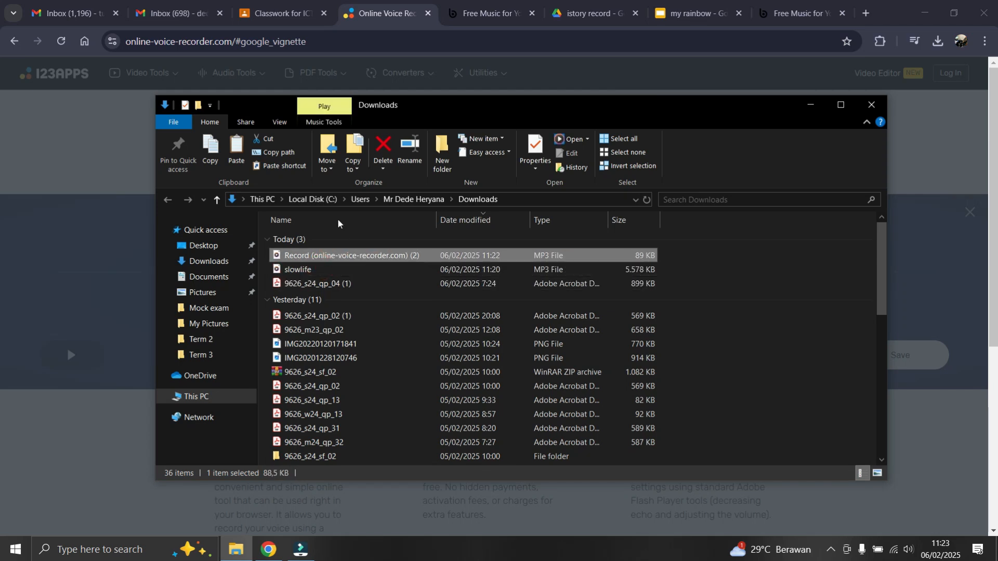
Step: Switch to the "istory record" folder in Google Drive and dismiss the open apps list
{"action": "left_click", "coordinate": [592, 15]}
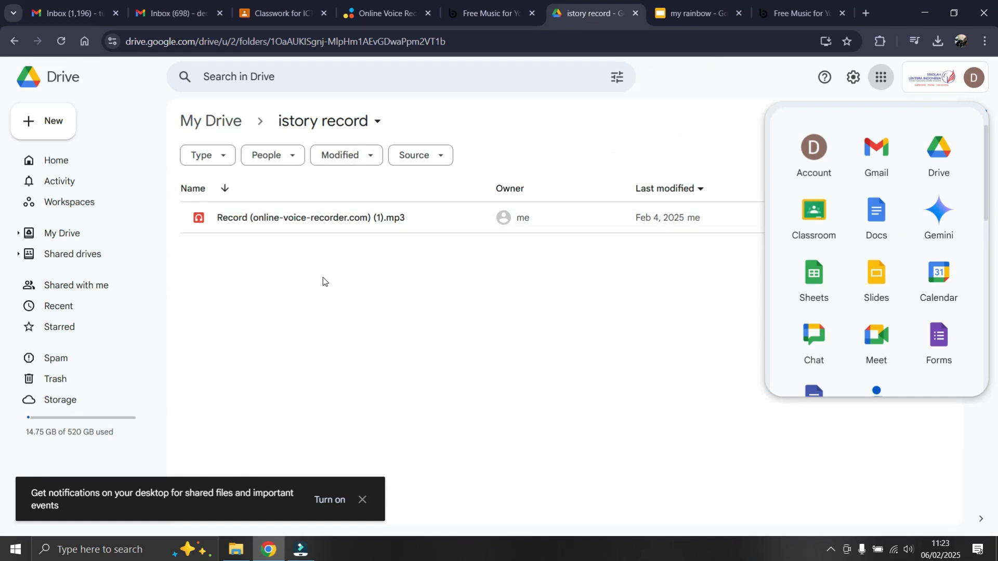
{"action": "left_click", "coordinate": [323, 281]}
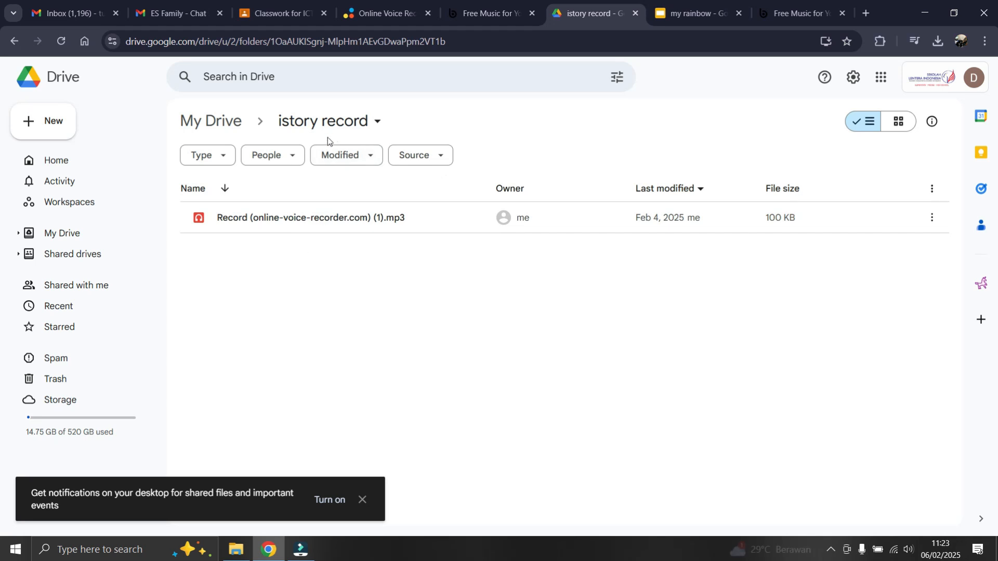
{"action": "left_click", "coordinate": [358, 130]}
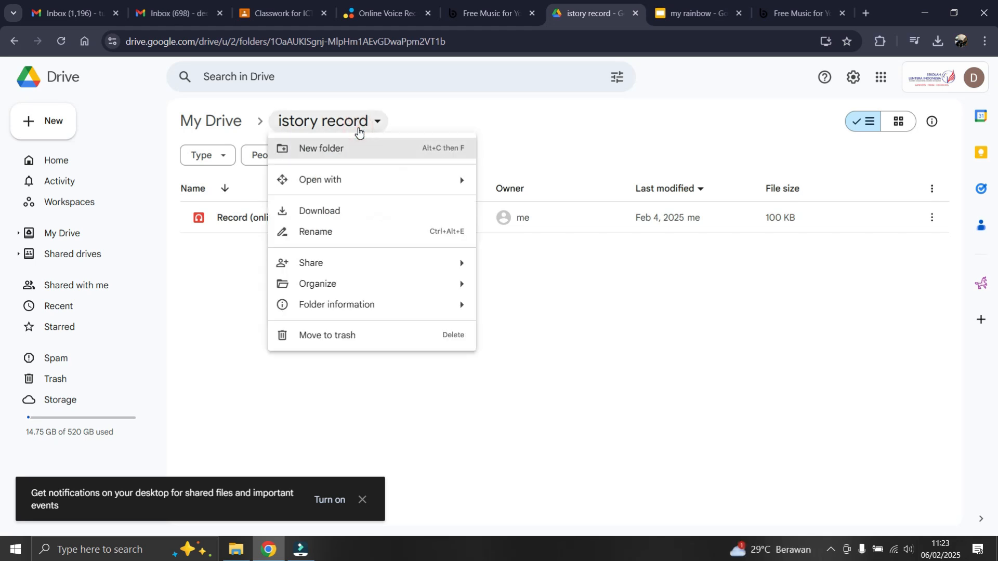
{"action": "left_click", "coordinate": [359, 131]}
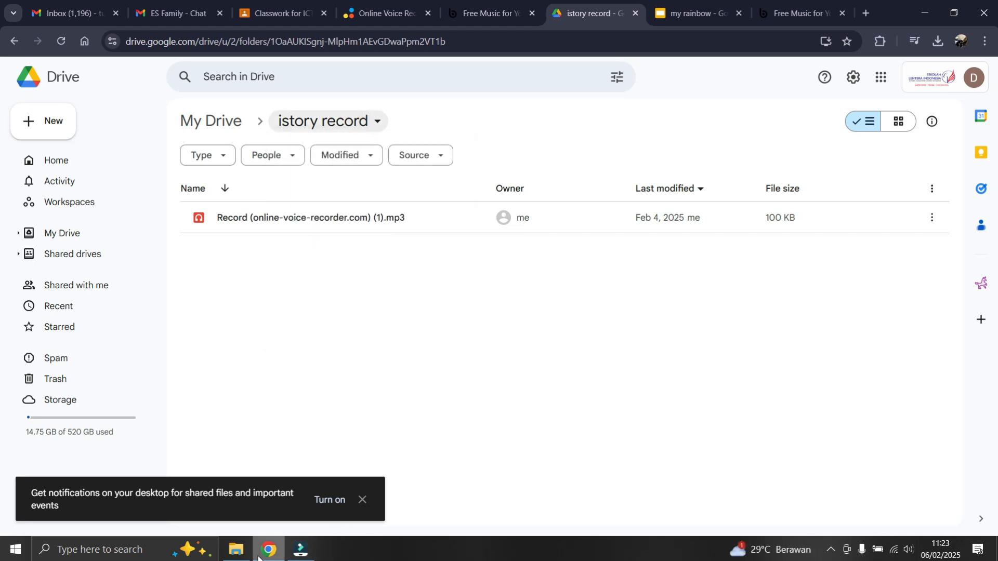
Step: Upload slowlife and "Record (online-voice-recorder.com) (2)" from Downloads to the "istory record" Drive folder, replacing existing items
{"action": "left_click", "coordinate": [235, 550]}
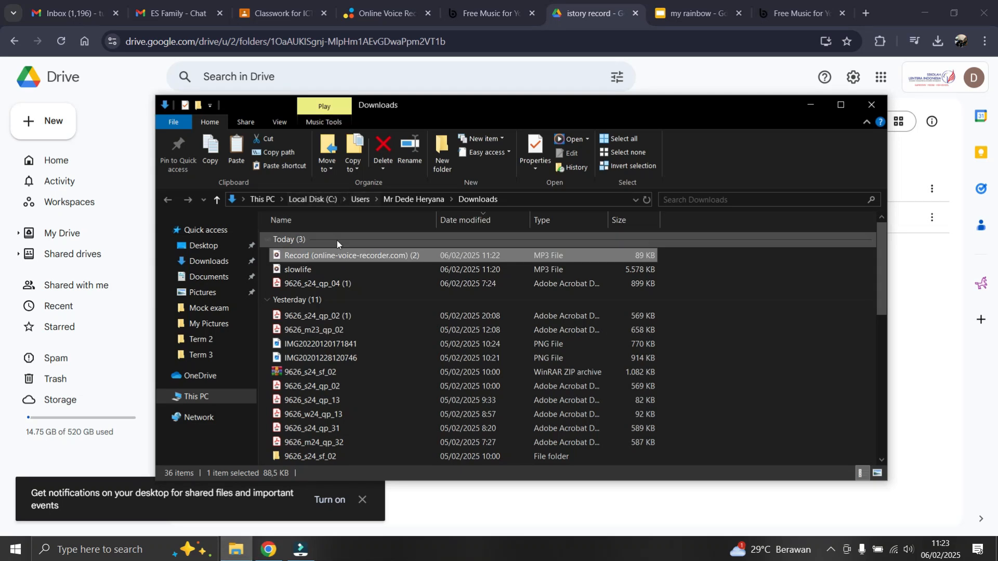
{"action": "left_click", "coordinate": [308, 268]}
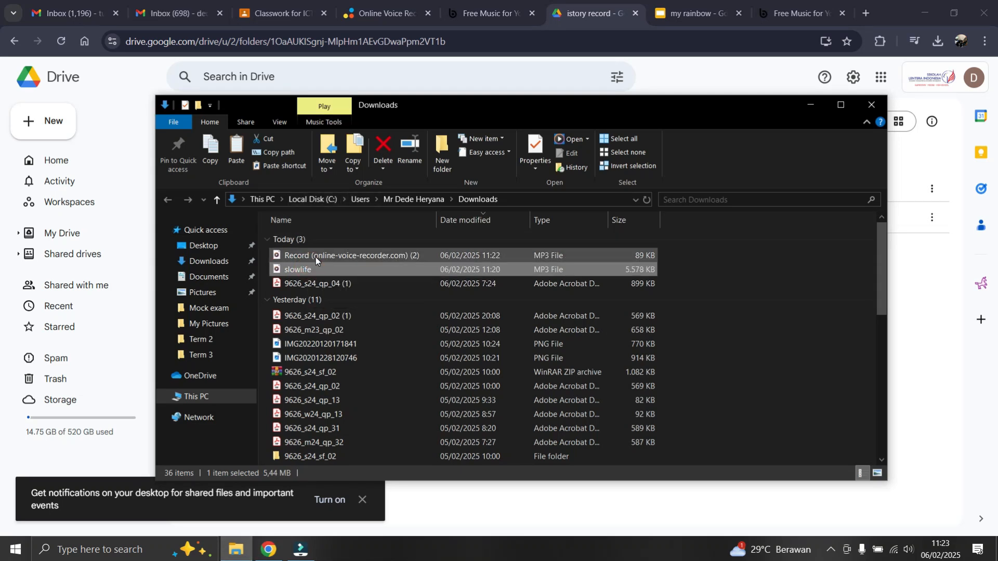
{"action": "left_click", "coordinate": [316, 257]}
{"action": "left_click", "coordinate": [315, 268]}
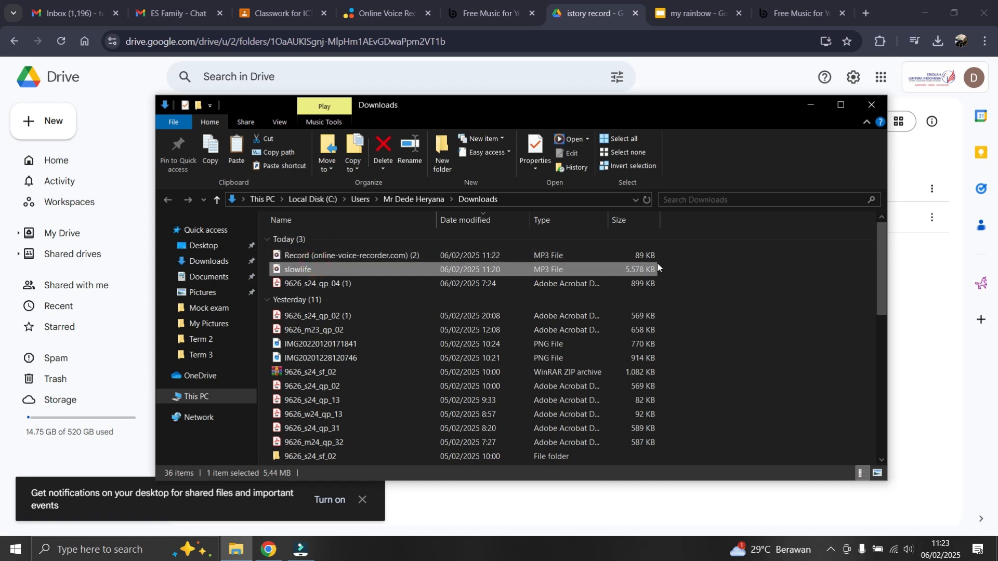
{"action": "left_click_drag", "start_coordinate": [686, 252], "coordinate": [328, 279]}
{"action": "left_click_drag", "start_coordinate": [373, 108], "coordinate": [653, 93]}
{"action": "left_click_drag", "start_coordinate": [580, 256], "coordinate": [254, 334]}
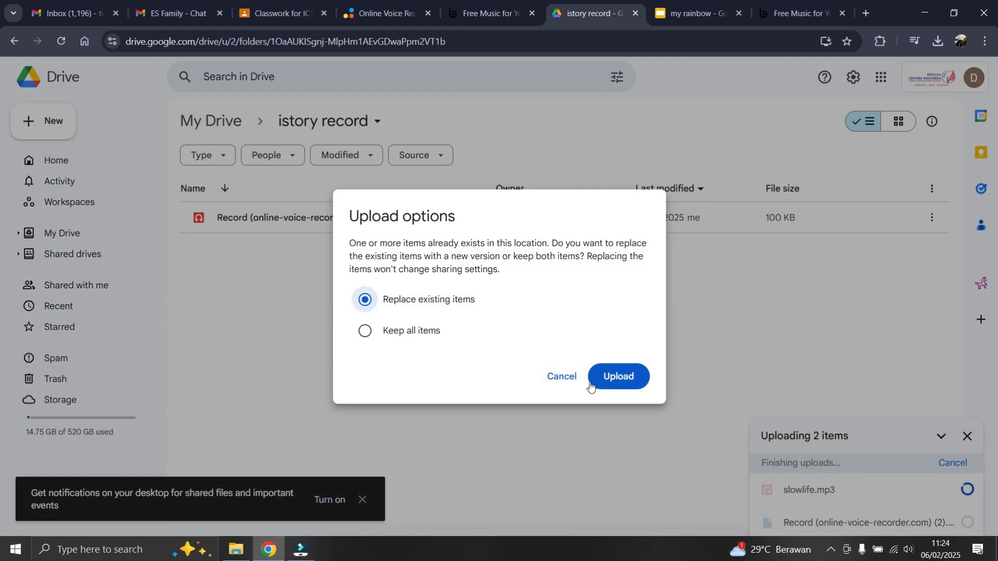
{"action": "left_click", "coordinate": [621, 377]}
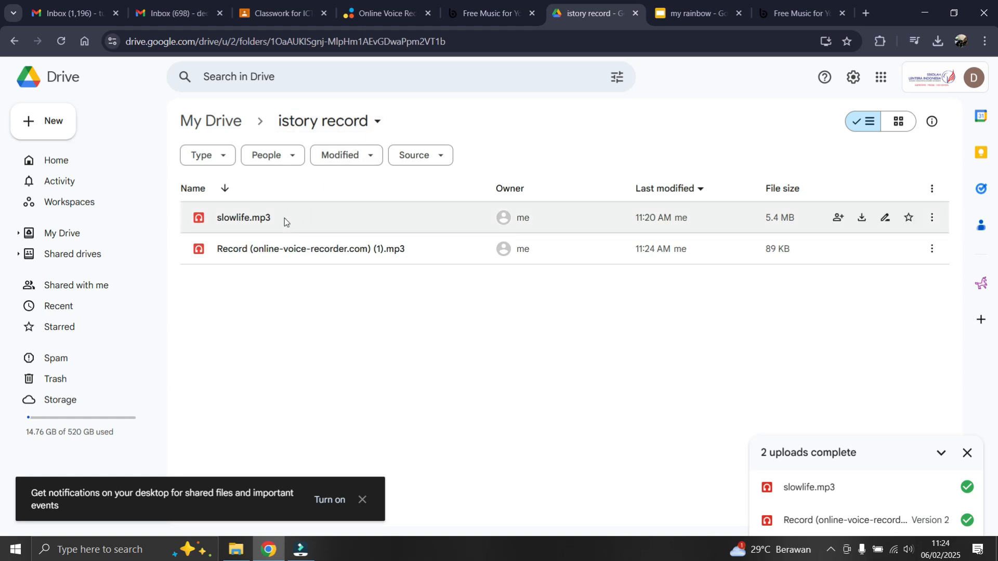
Step: Switch to the "my rainbow" presentation, insert slowlife.mp3 from the "istory record" Drive folder and move its audio icon onto the red title banner
{"action": "mouse_move", "coordinate": [679, 14]}
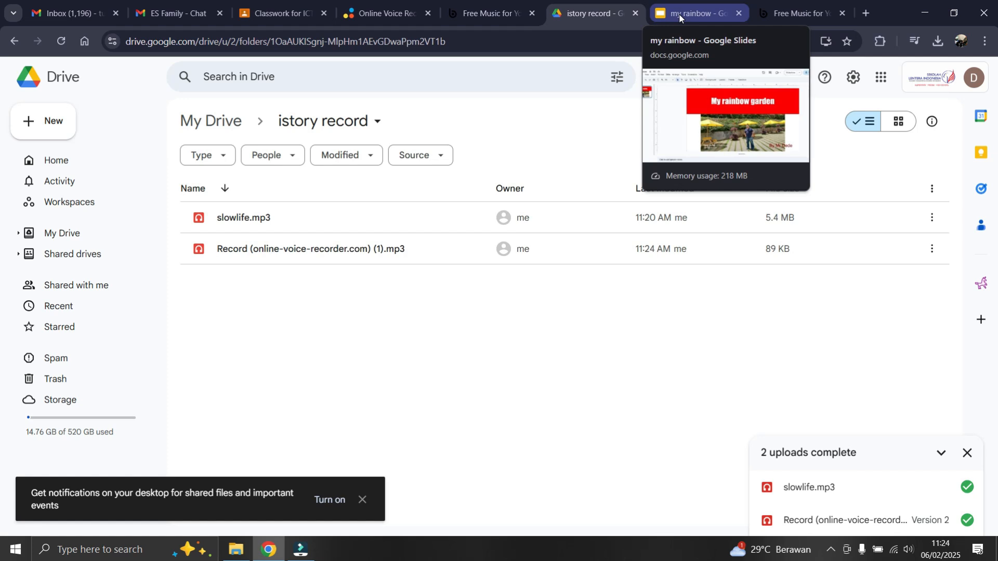
{"action": "left_click", "coordinate": [680, 17]}
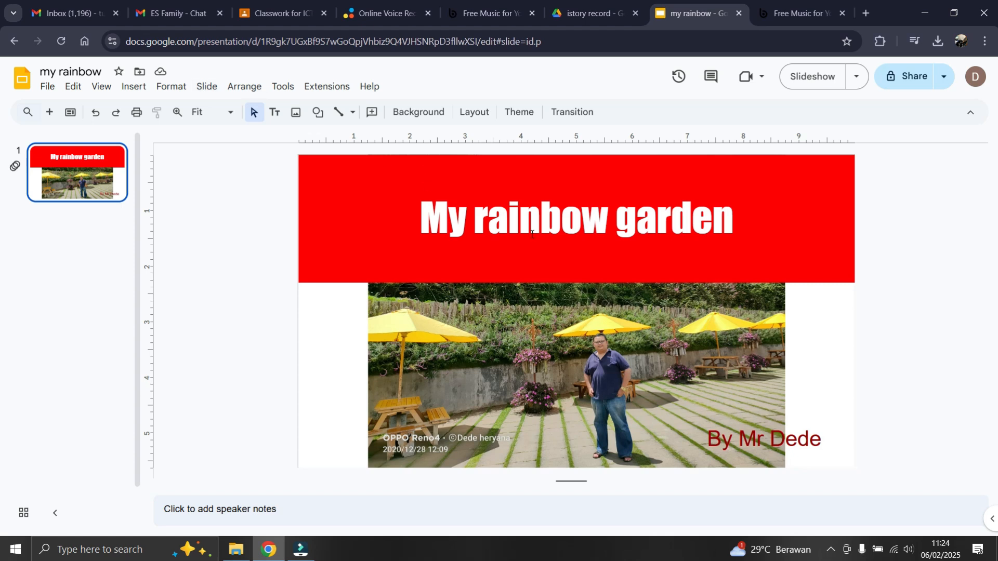
{"action": "left_click", "coordinate": [139, 88]}
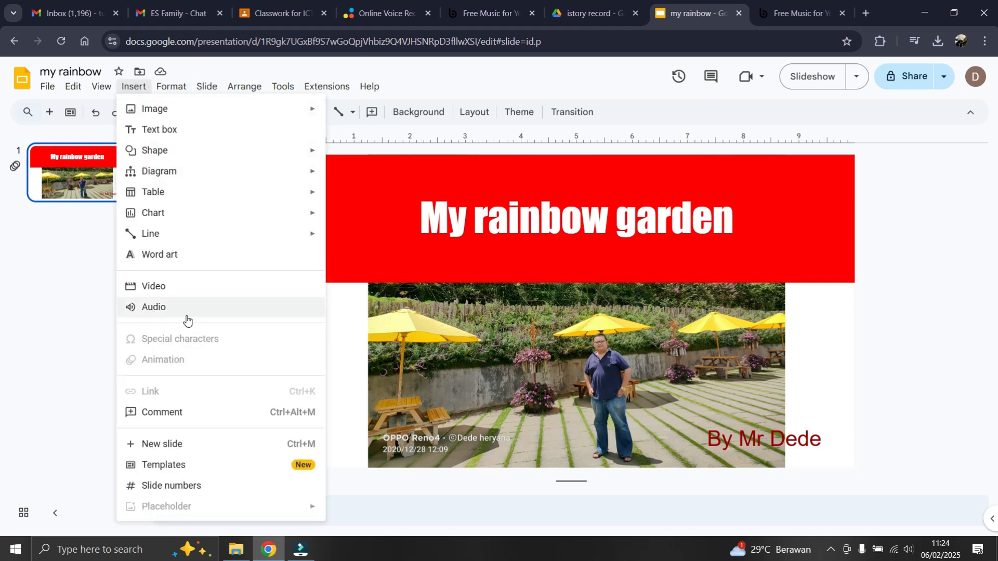
{"action": "left_click", "coordinate": [187, 315]}
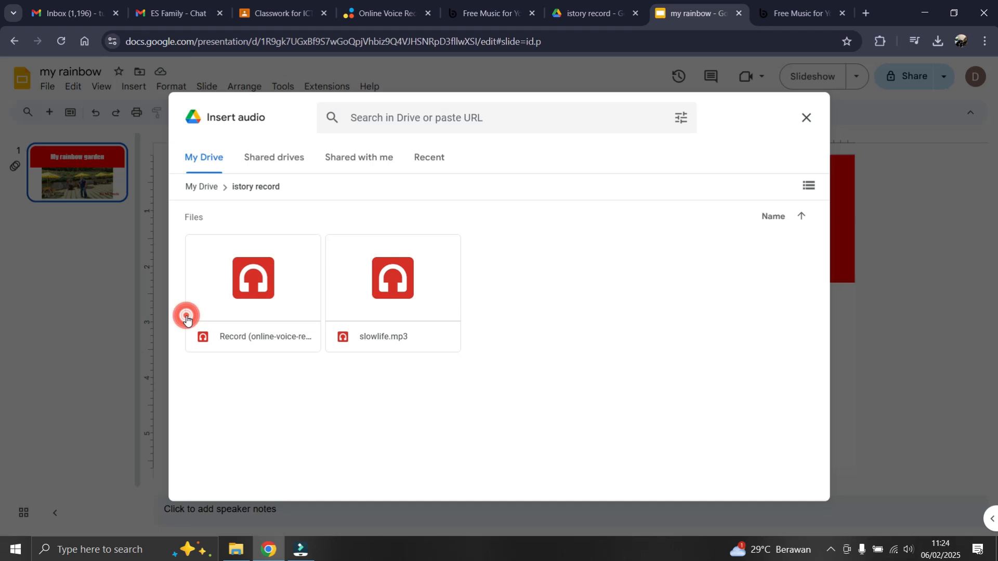
{"action": "left_click", "coordinate": [397, 299]}
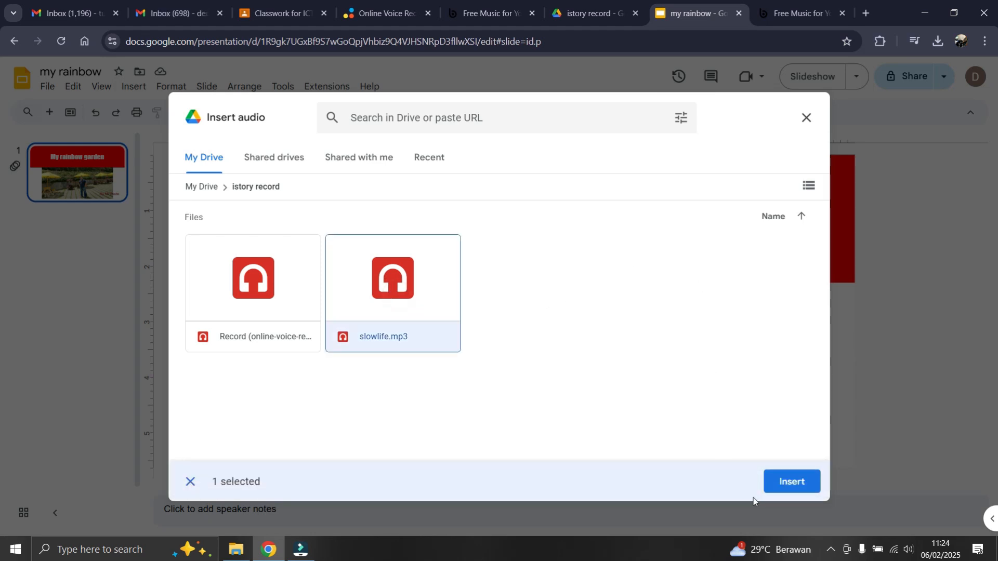
{"action": "left_click", "coordinate": [789, 484]}
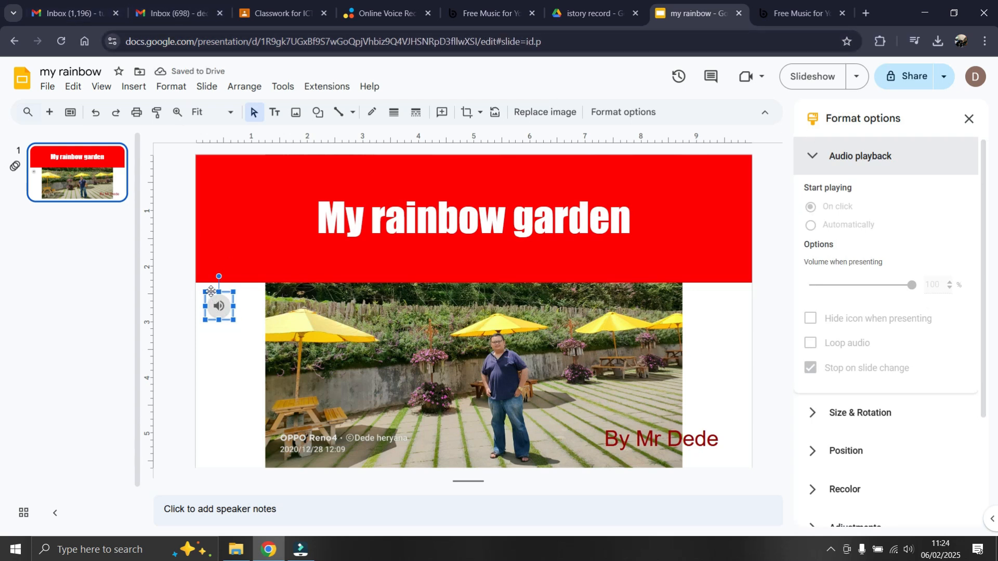
{"action": "left_click_drag", "start_coordinate": [219, 307], "coordinate": [223, 272]}
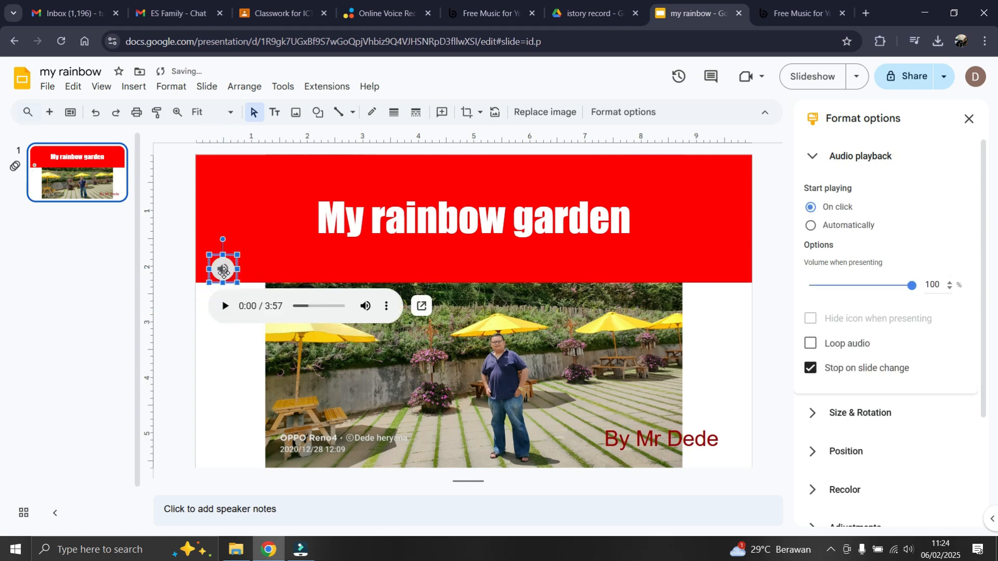
Step: Open the "Save your Voice Recording and Music Bac..." assignment in Classroom and read the playback requirements for the voice recordings and background music
{"action": "left_click", "coordinate": [285, 13]}
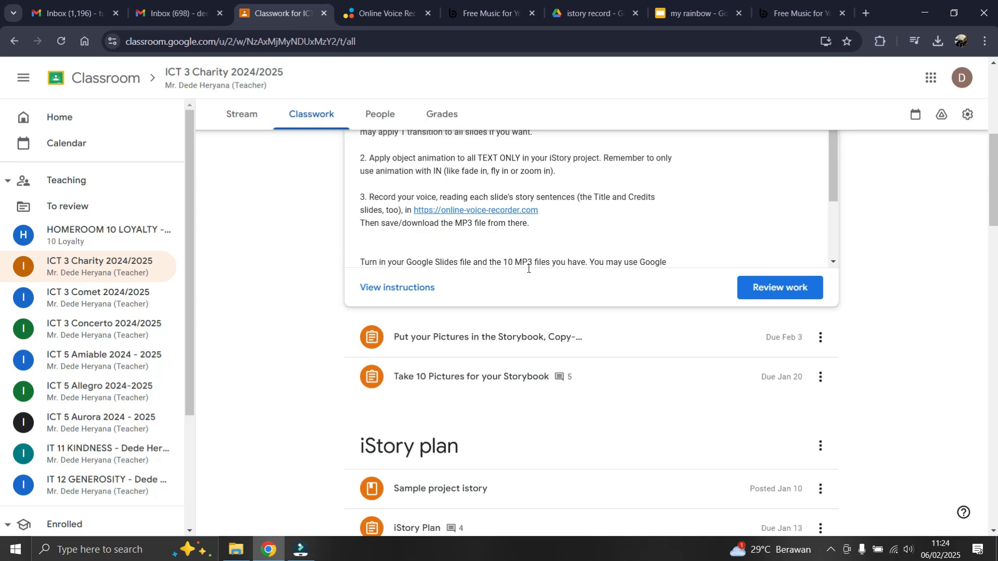
{"action": "scroll", "coordinate": [560, 329], "scroll_direction": "up", "scroll_amount": 5}
{"action": "scroll", "coordinate": [560, 330], "scroll_direction": "up", "scroll_amount": 2}
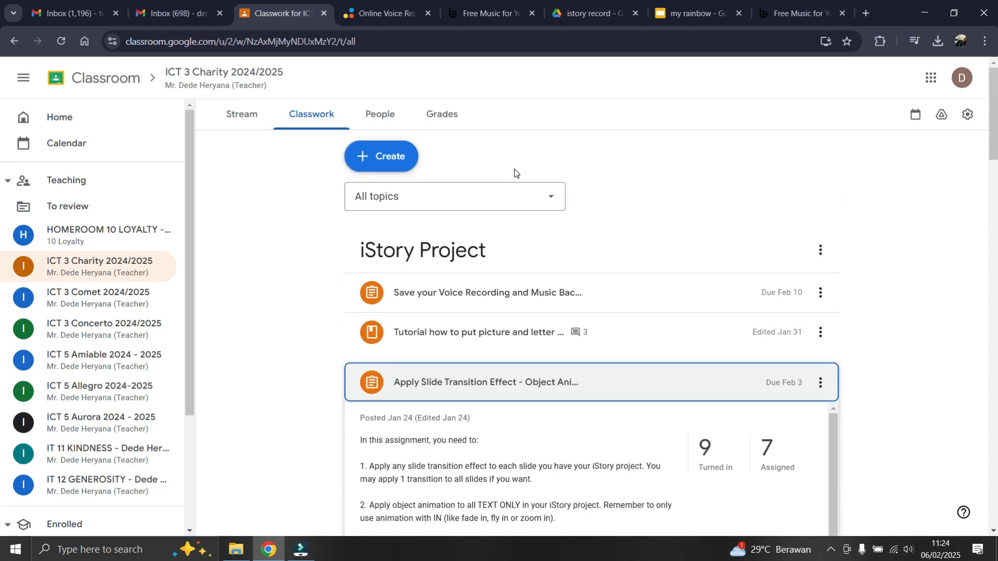
{"action": "left_click", "coordinate": [541, 301]}
{"action": "scroll", "coordinate": [520, 312], "scroll_direction": "down", "scroll_amount": 2}
{"action": "scroll", "coordinate": [491, 319], "scroll_direction": "down", "scroll_amount": 3}
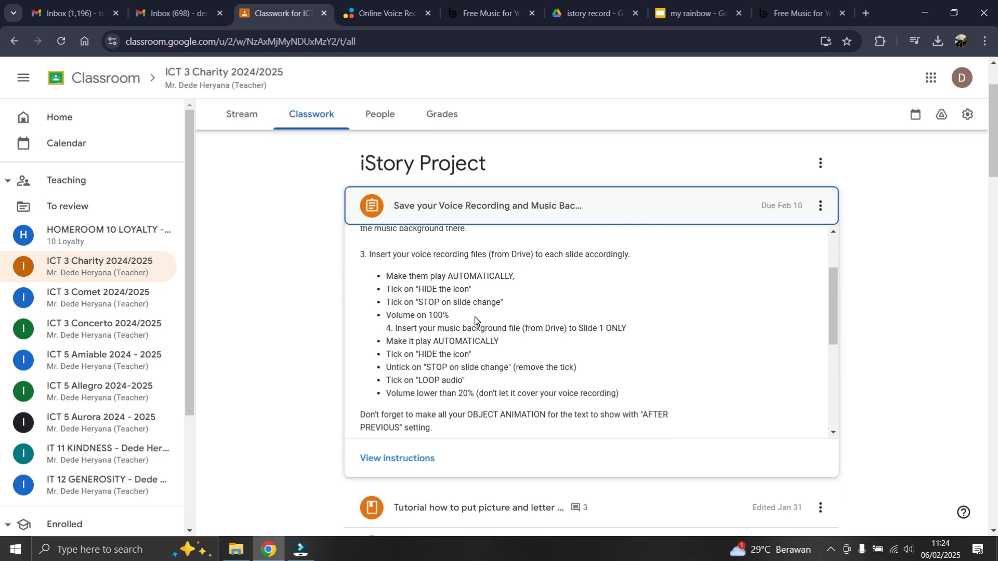
{"action": "scroll", "coordinate": [475, 321], "scroll_direction": "down", "scroll_amount": 1}
{"action": "scroll", "coordinate": [475, 321], "scroll_direction": "up", "scroll_amount": 2}
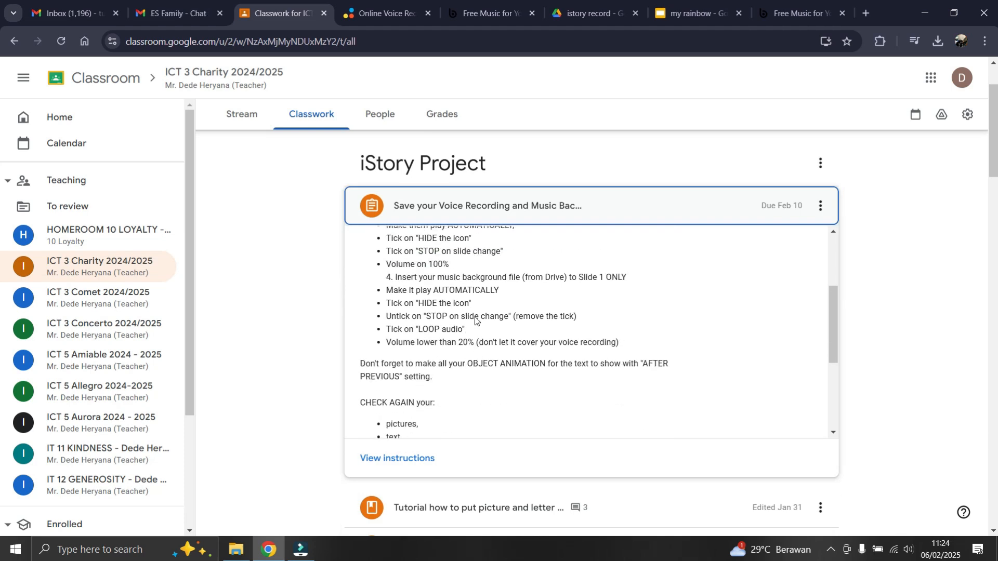
{"action": "scroll", "coordinate": [475, 321], "scroll_direction": "down", "scroll_amount": 1}
{"action": "scroll", "coordinate": [475, 320], "scroll_direction": "up", "scroll_amount": 2}
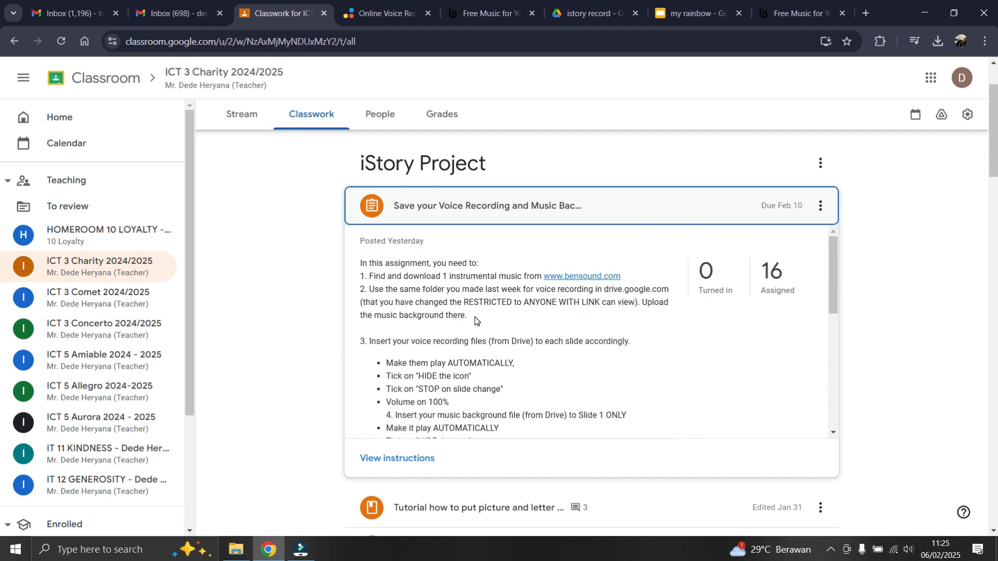
{"action": "scroll", "coordinate": [475, 321], "scroll_direction": "down", "scroll_amount": 3}
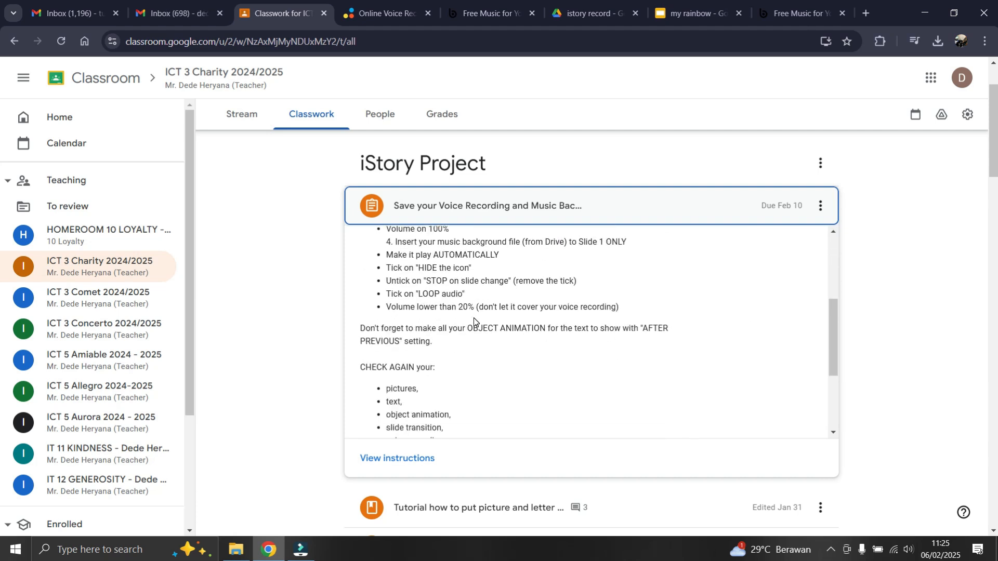
{"action": "scroll", "coordinate": [473, 321], "scroll_direction": "down", "scroll_amount": 2}
{"action": "scroll", "coordinate": [473, 322], "scroll_direction": "down", "scroll_amount": 1}
{"action": "scroll", "coordinate": [475, 321], "scroll_direction": "up", "scroll_amount": 2}
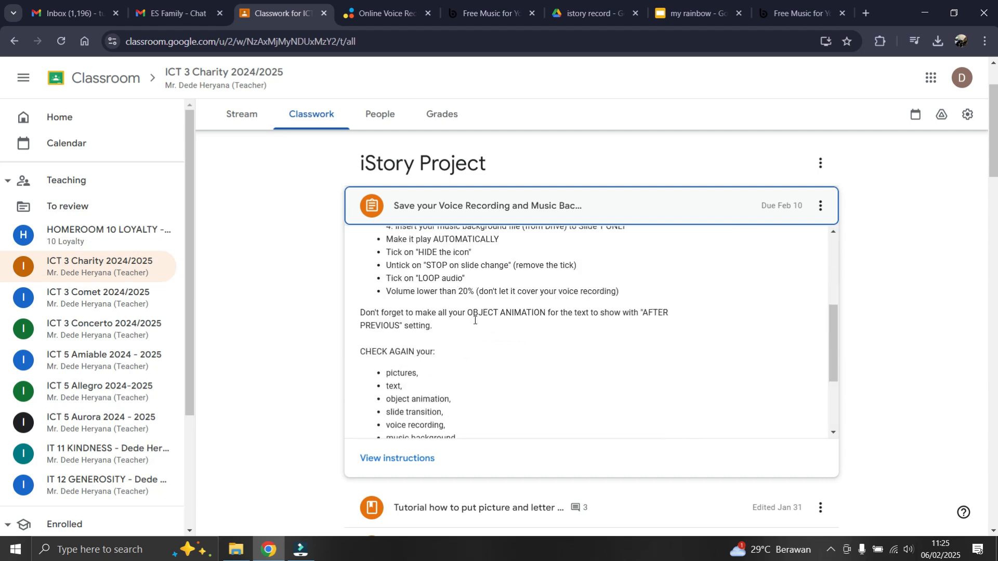
{"action": "scroll", "coordinate": [475, 321], "scroll_direction": "up", "scroll_amount": 4}
{"action": "scroll", "coordinate": [477, 325], "scroll_direction": "down", "scroll_amount": 2}
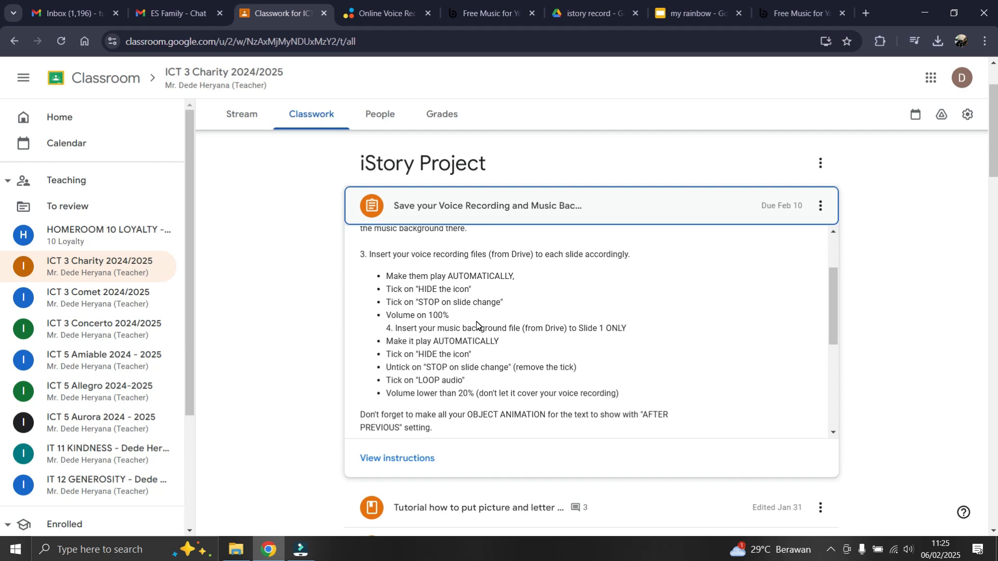
Step: Back in the "my rainbow" presentation, set the music to 20% volume with looped audio, and move its icon onto the white area beside the photo
{"action": "left_click", "coordinate": [687, 18]}
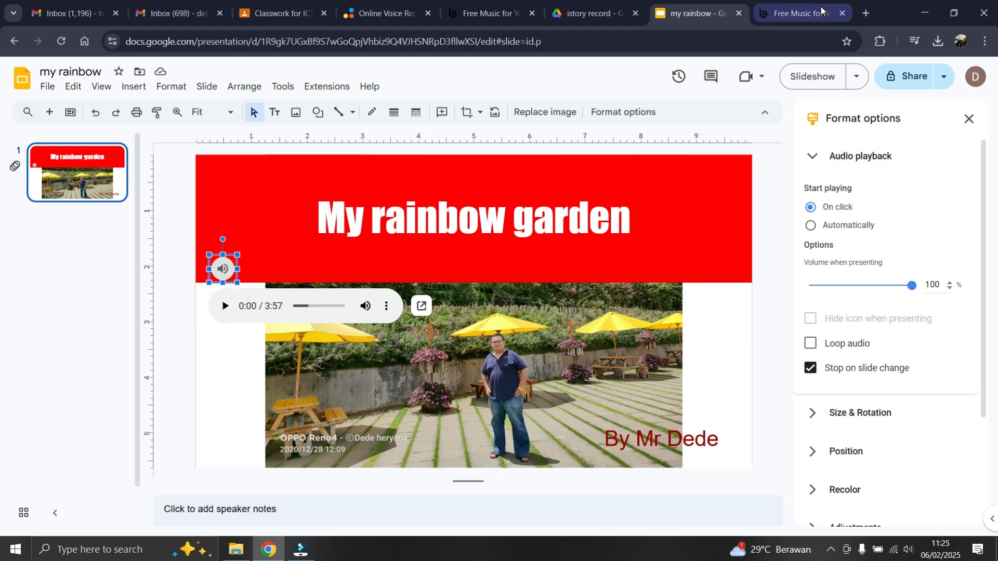
{"action": "left_click_drag", "start_coordinate": [859, 290], "coordinate": [833, 291]}
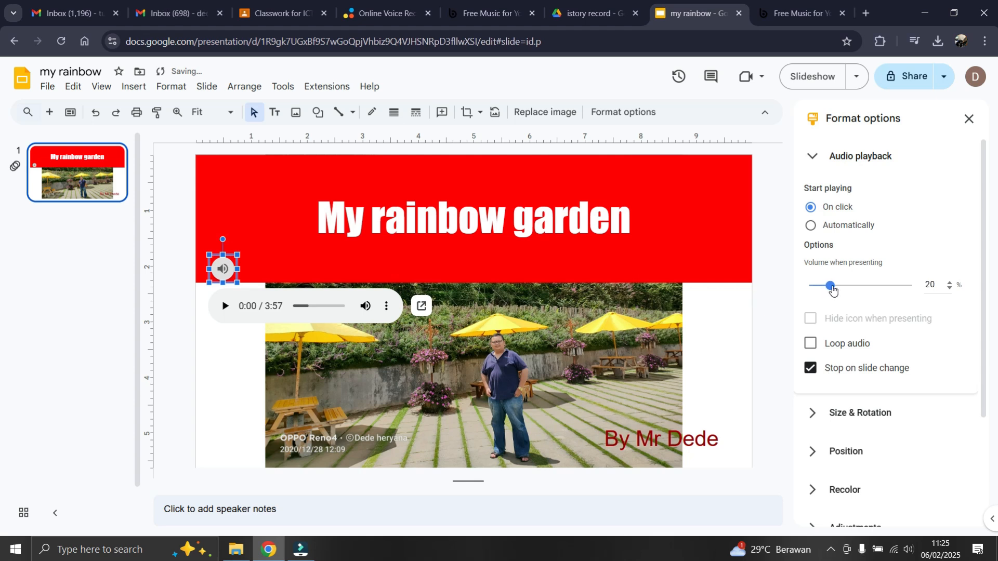
{"action": "left_click", "coordinate": [832, 347]}
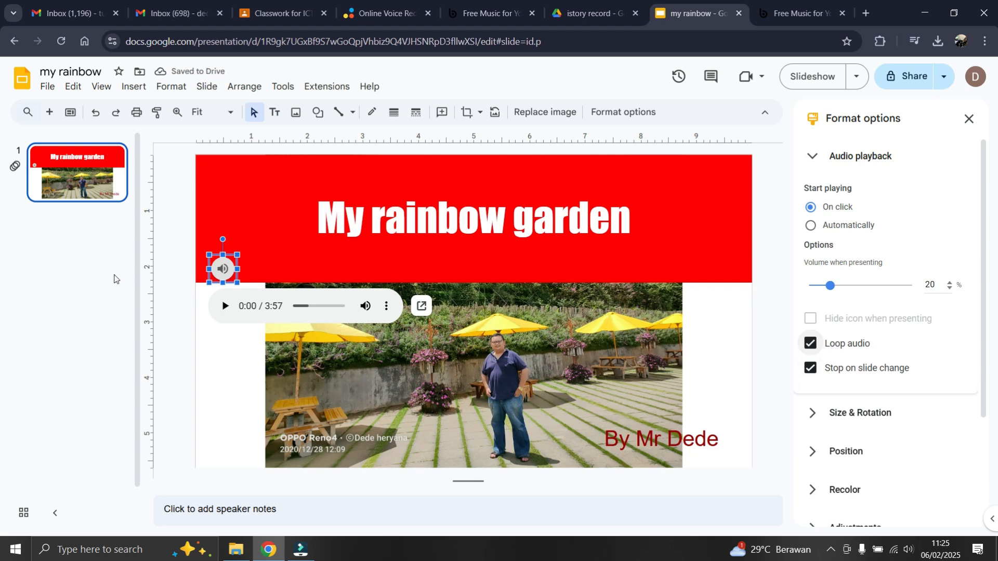
{"action": "left_click_drag", "start_coordinate": [232, 268], "coordinate": [236, 333]}
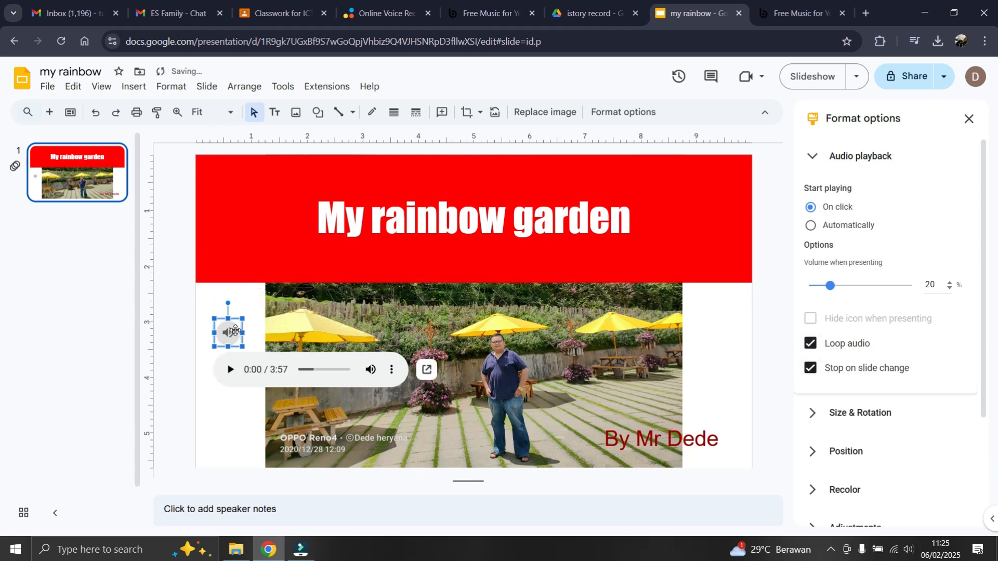
{"action": "left_click", "coordinate": [300, 329]}
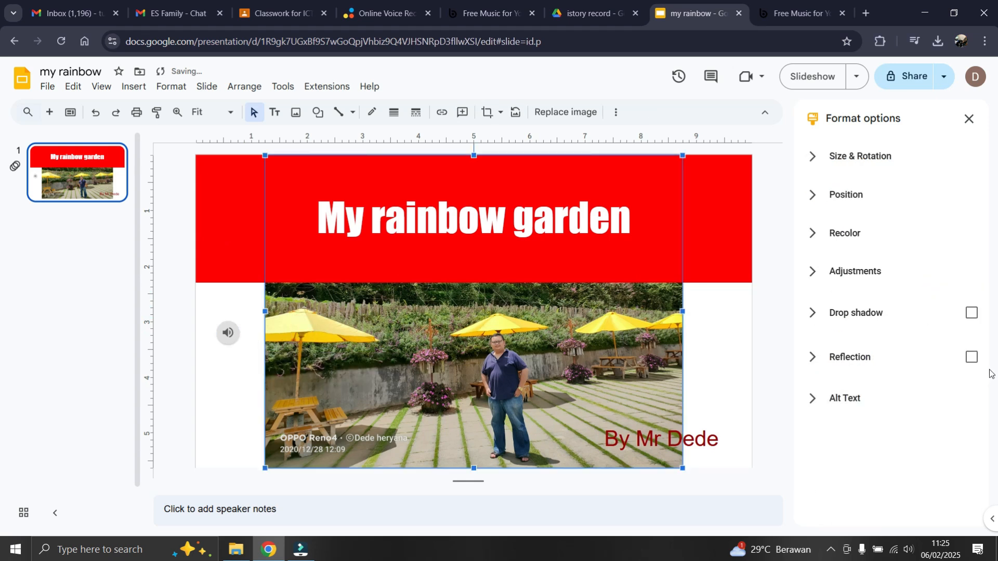